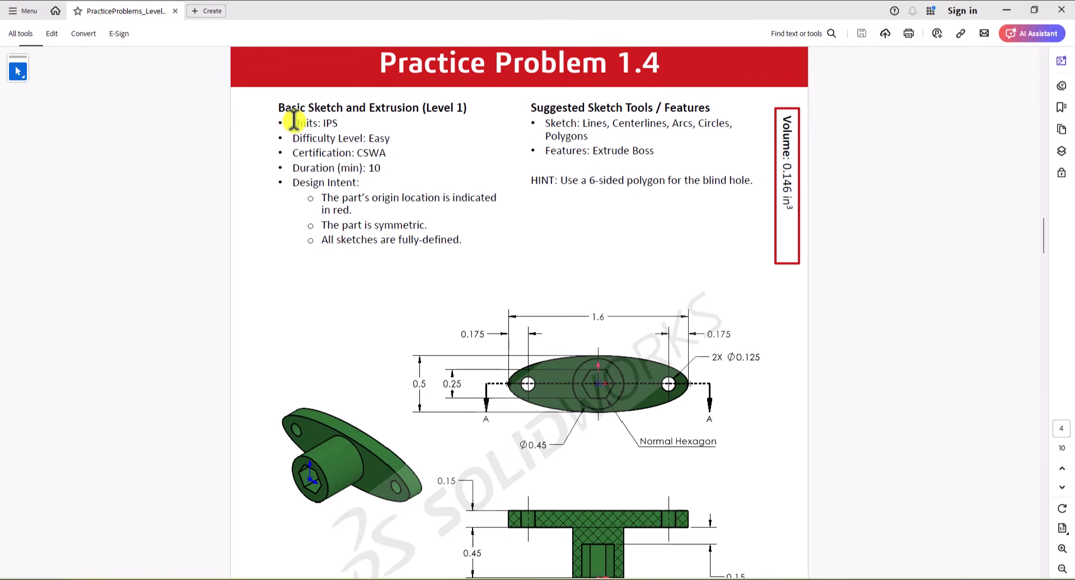
Scroll the PDF down to the Practice Problem 1.4 drawing views
scroll(294, 120, down, 3)
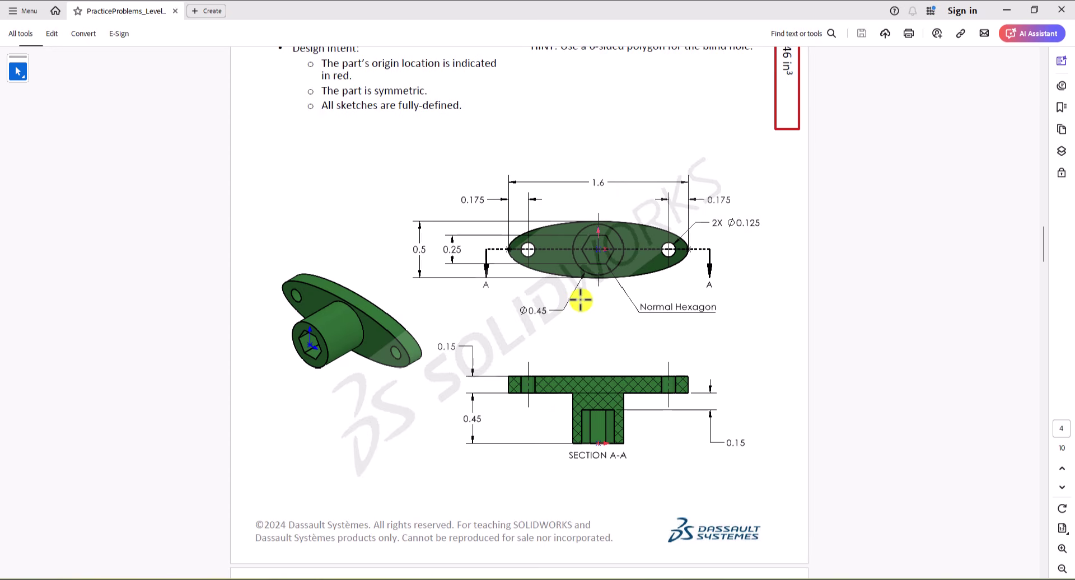
In the SOLIDWORKS part, view from the top and switch document units from MMGS to IPS
key(alt+Tab)
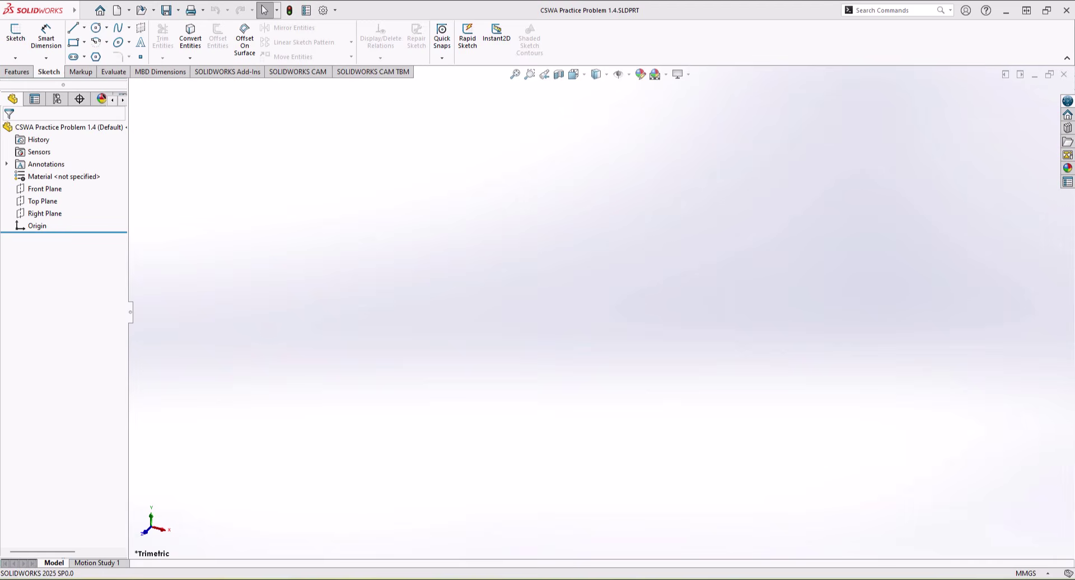
key(ctrl+5)
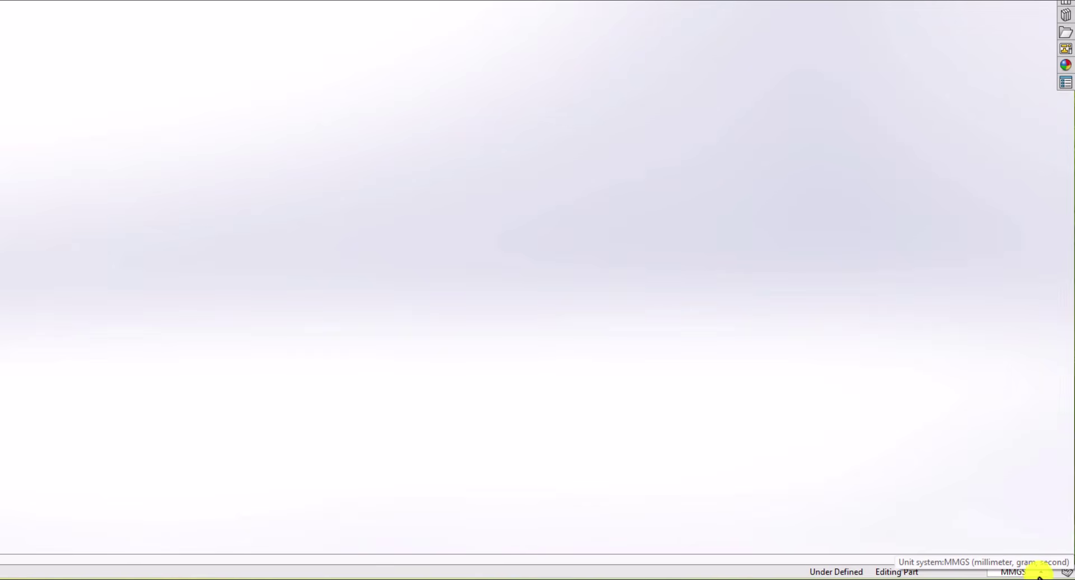
click(1040, 572)
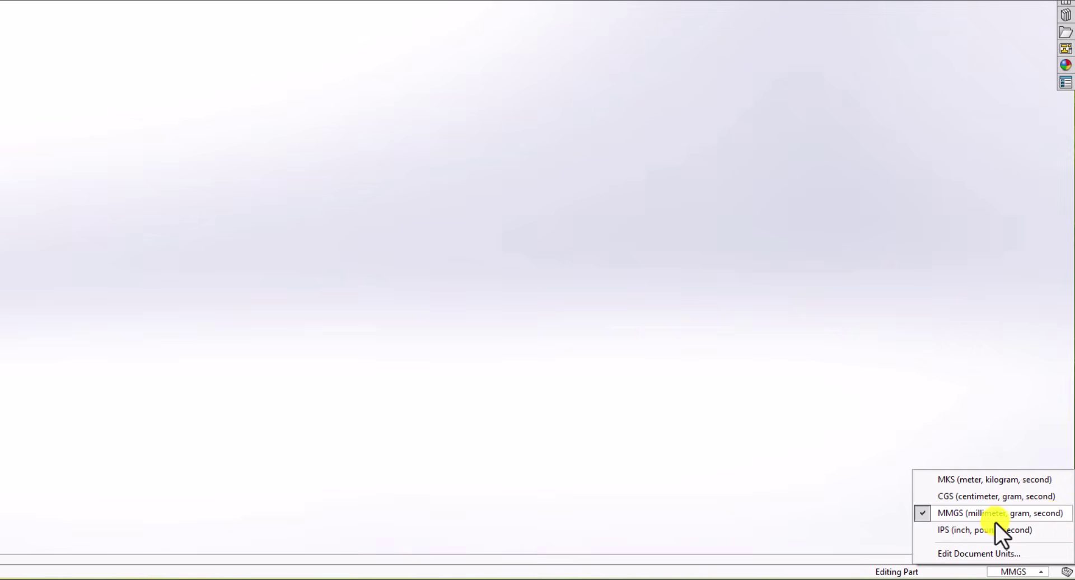
click(951, 530)
key(F11)
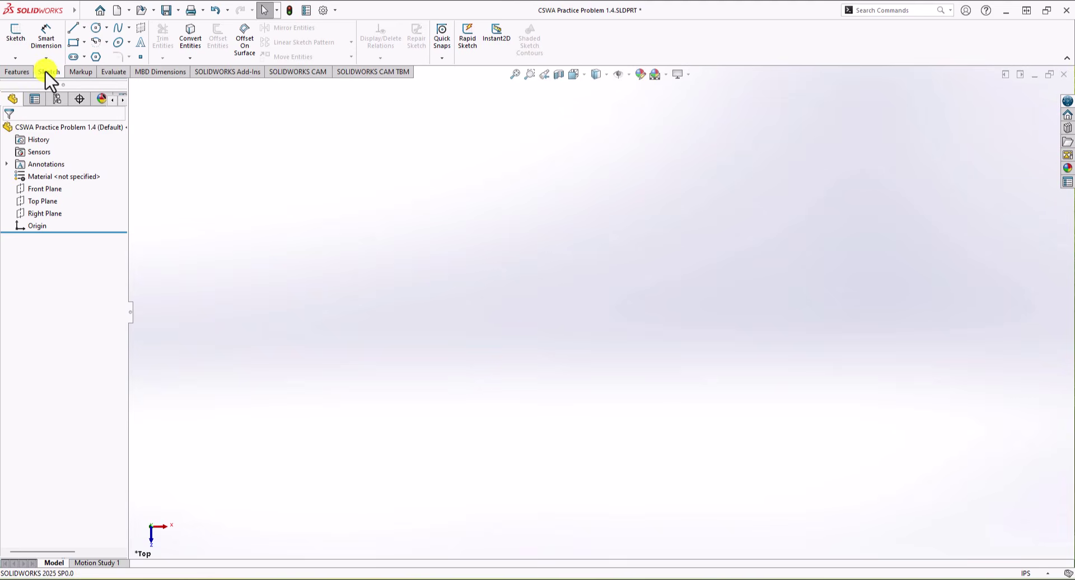
Sketch on the Top Plane an ellipse at the origin with a long horizontal major axis
click(24, 42)
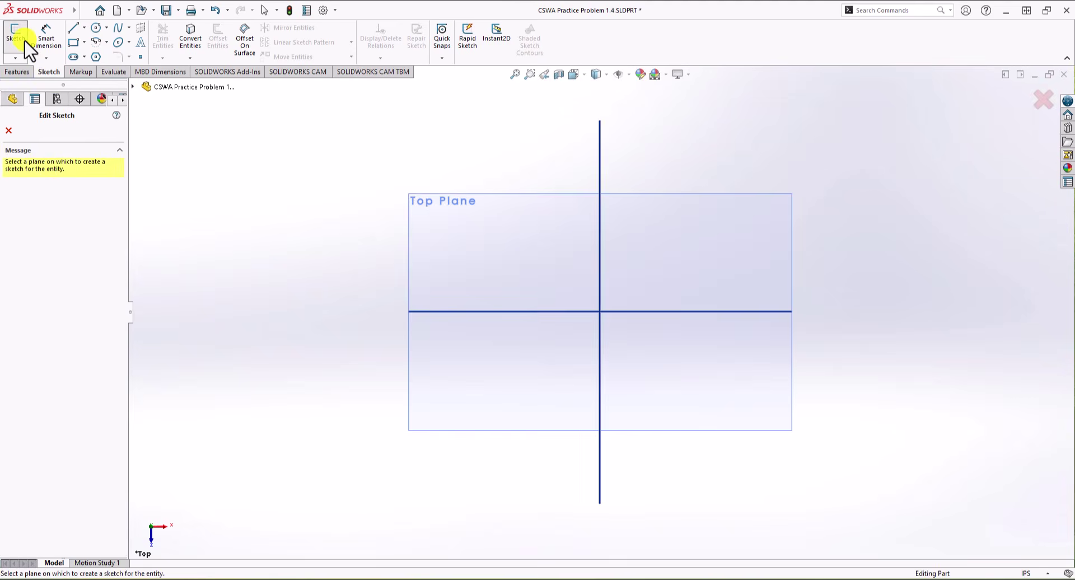
click(452, 220)
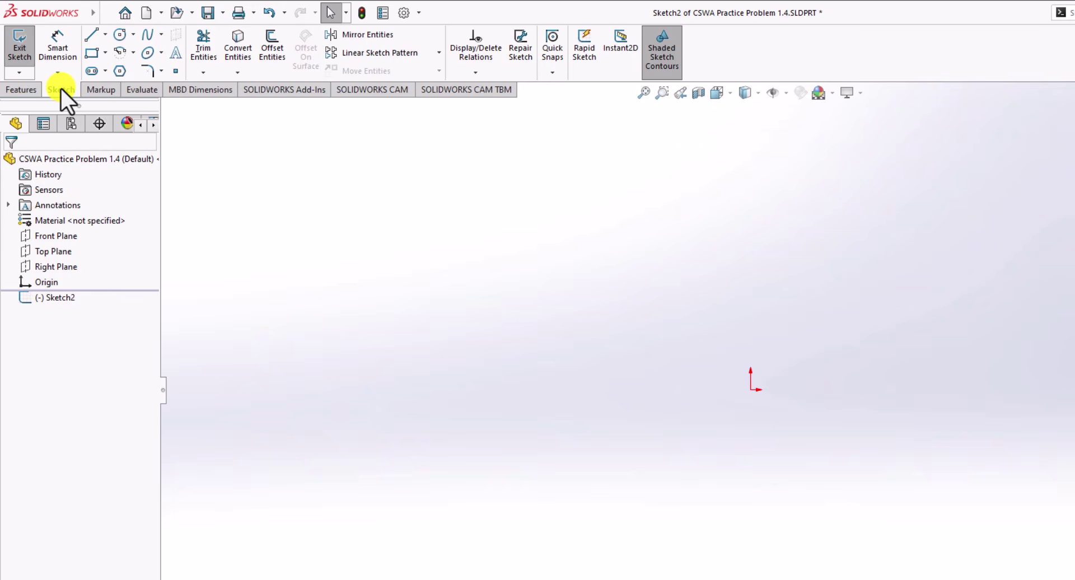
click(148, 52)
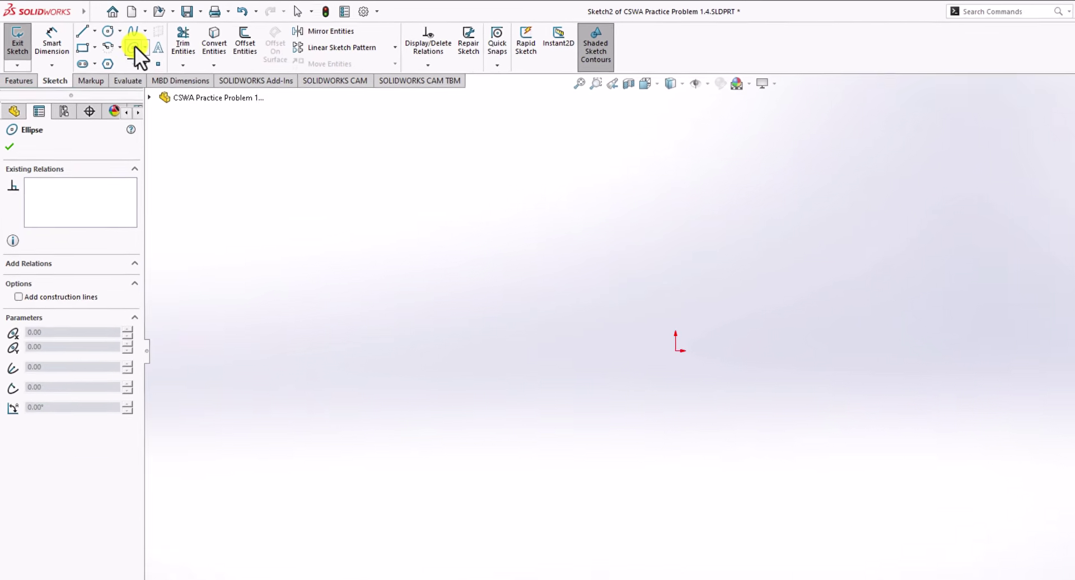
click(675, 349)
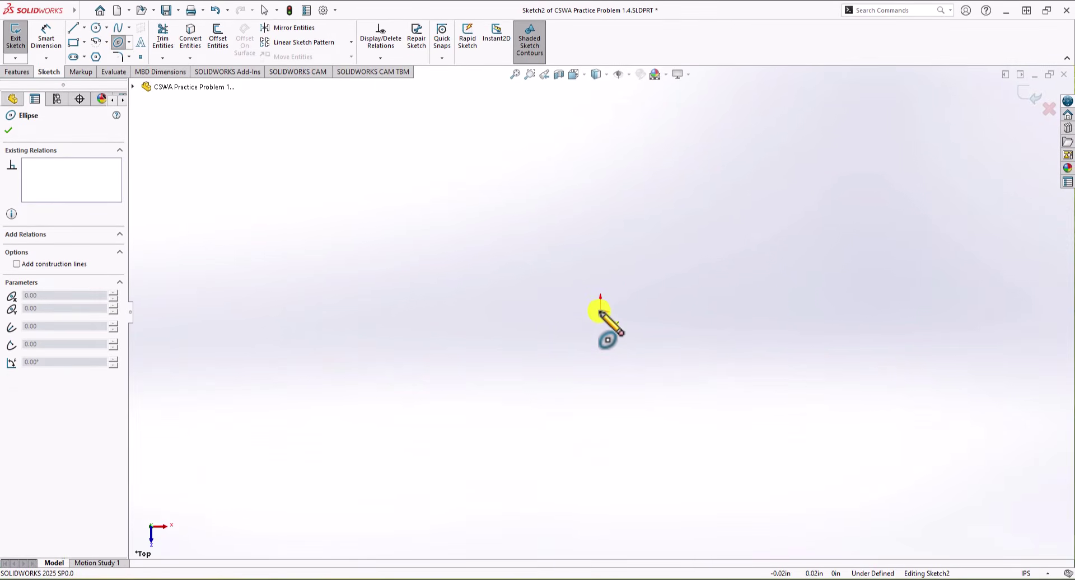
drag(600, 312, 790, 312)
click(793, 311)
click(600, 228)
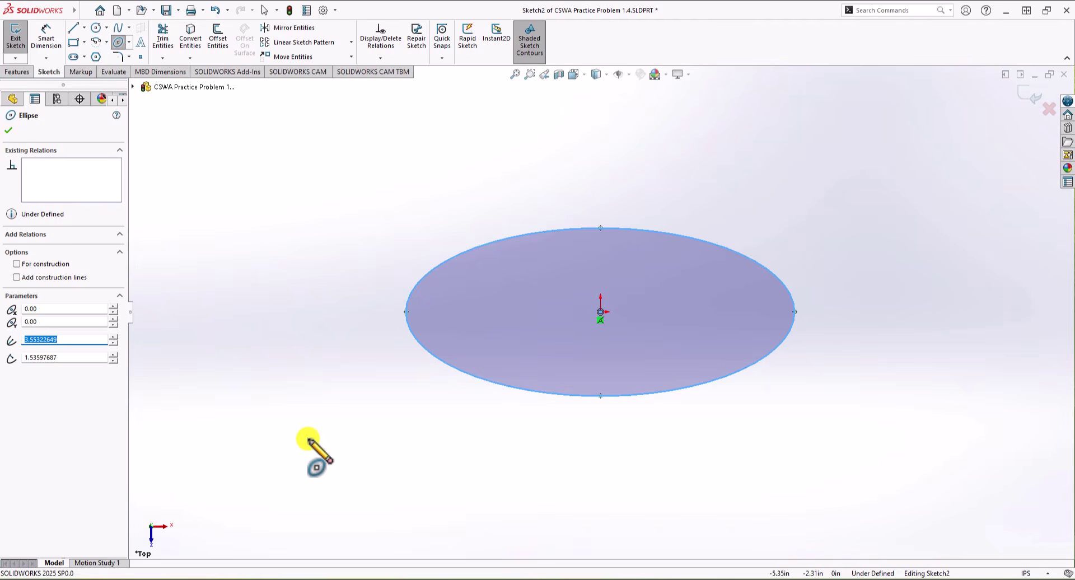
key(Escape)
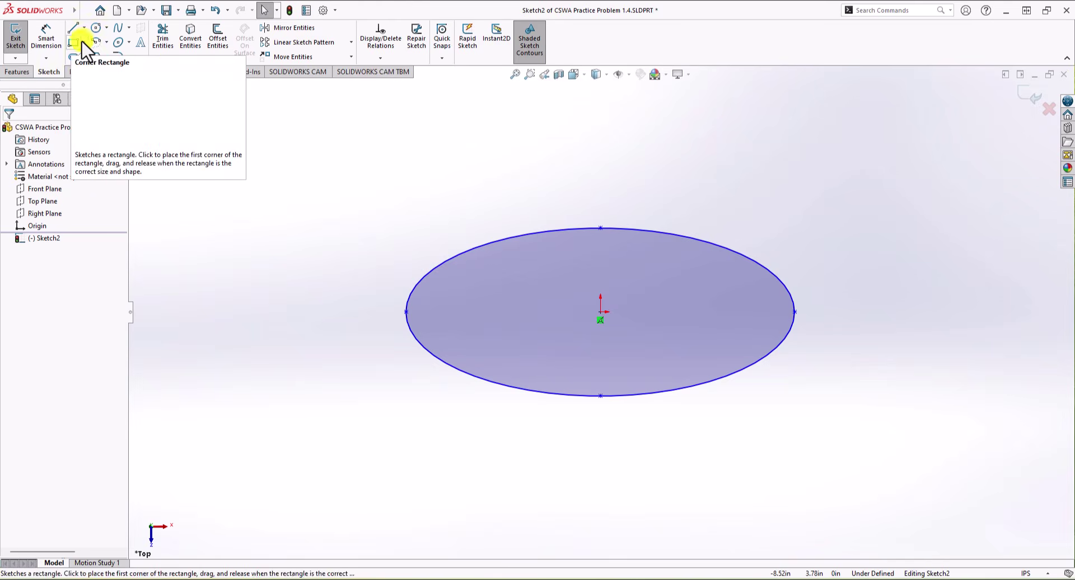
Draw two small circles centred at the left and right ends of the ellipse
click(96, 29)
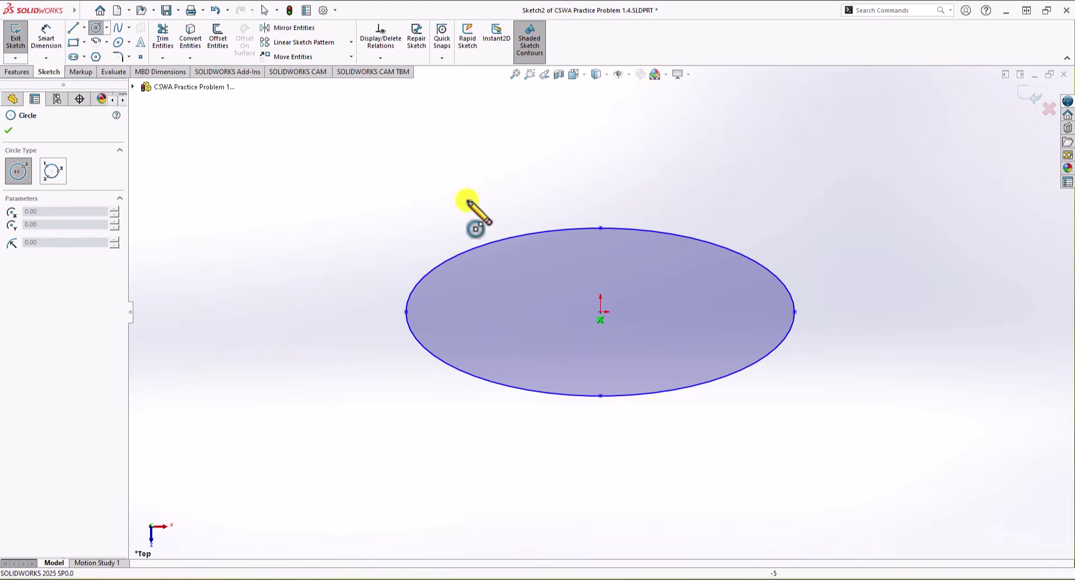
click(433, 312)
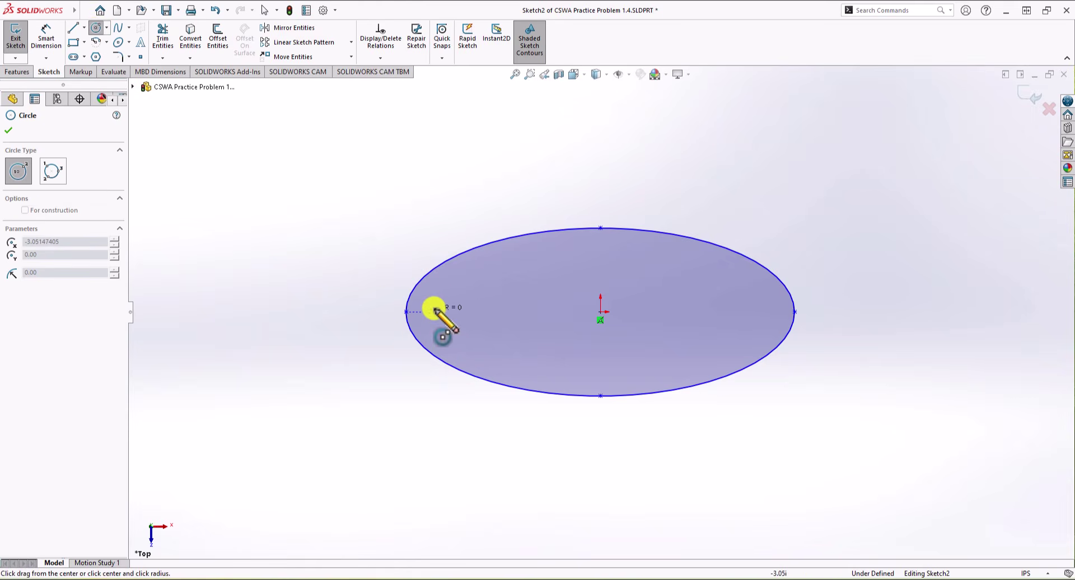
click(449, 312)
click(765, 312)
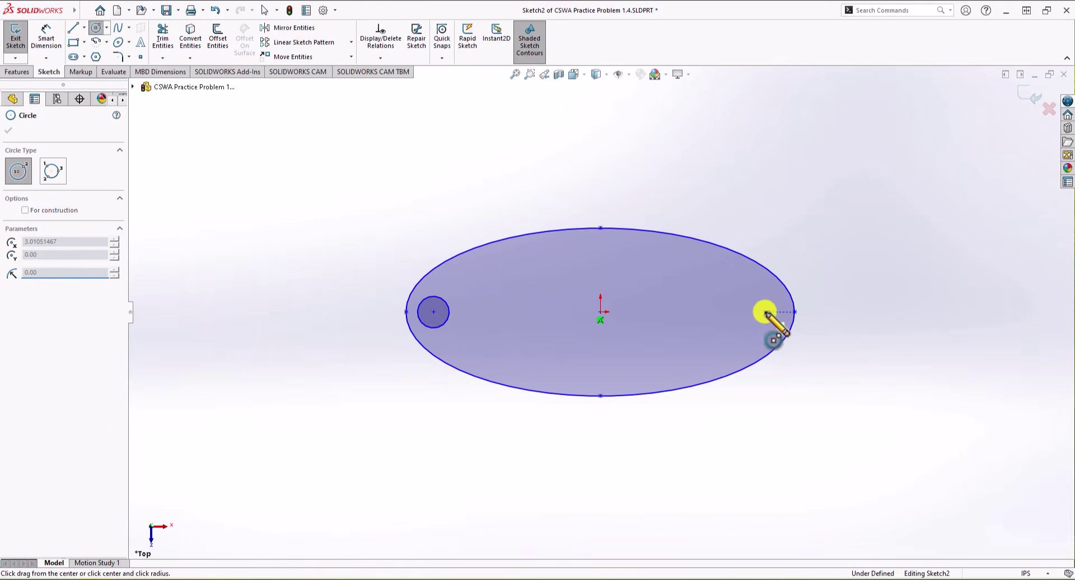
click(766, 299)
key(Escape)
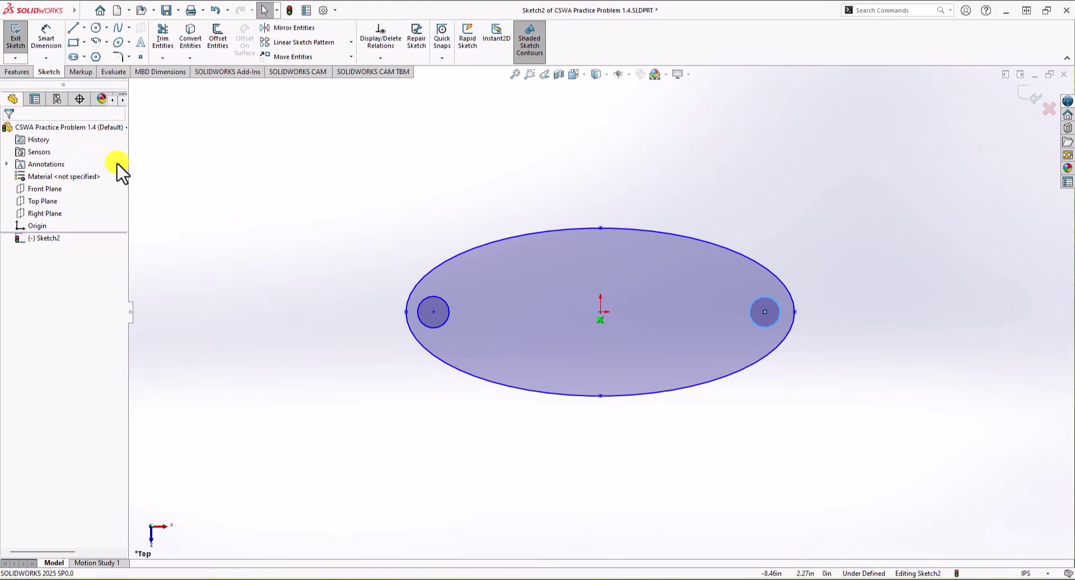
Draw a larger circle centred on the origin
click(96, 28)
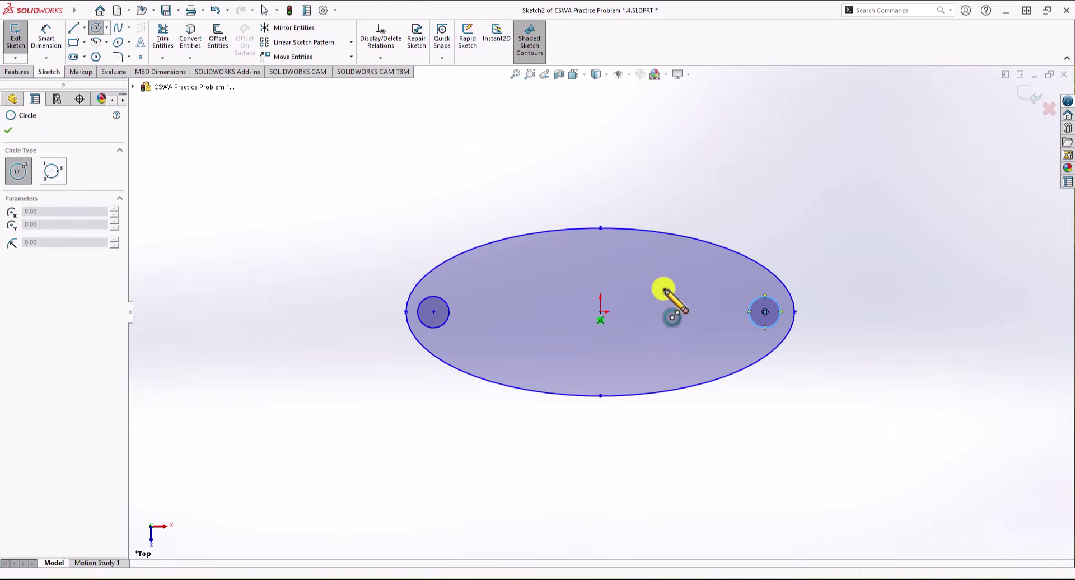
drag(601, 313, 631, 253)
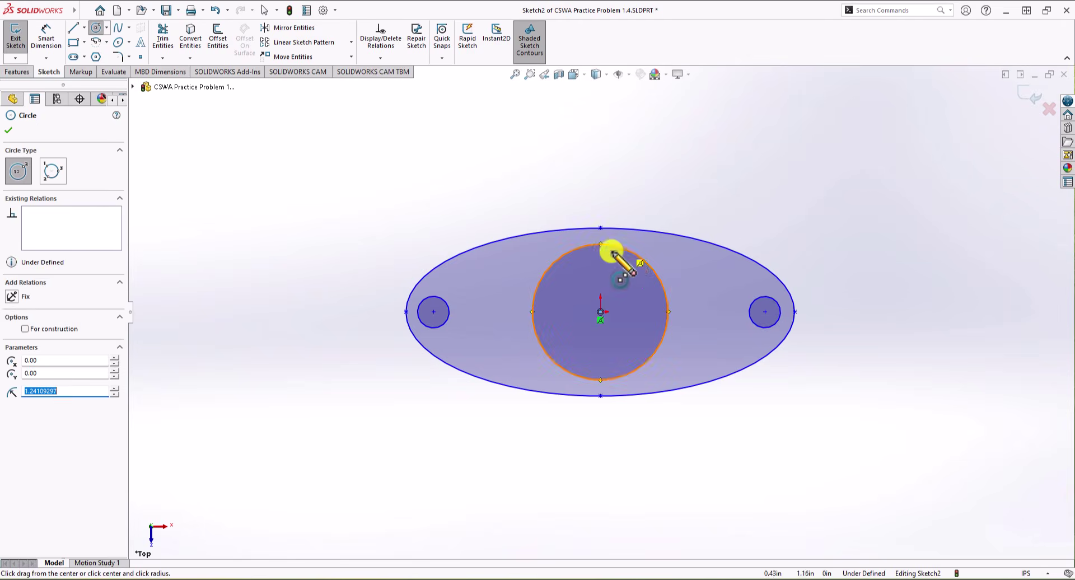
key(Escape)
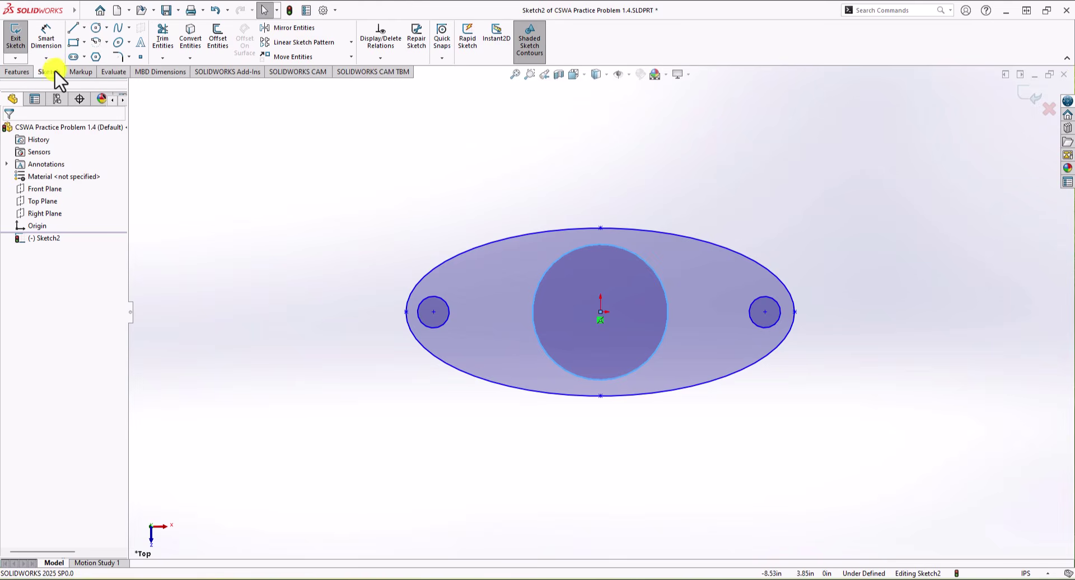
Draw a six-sided polygon centred on the origin inside the central circle
click(95, 58)
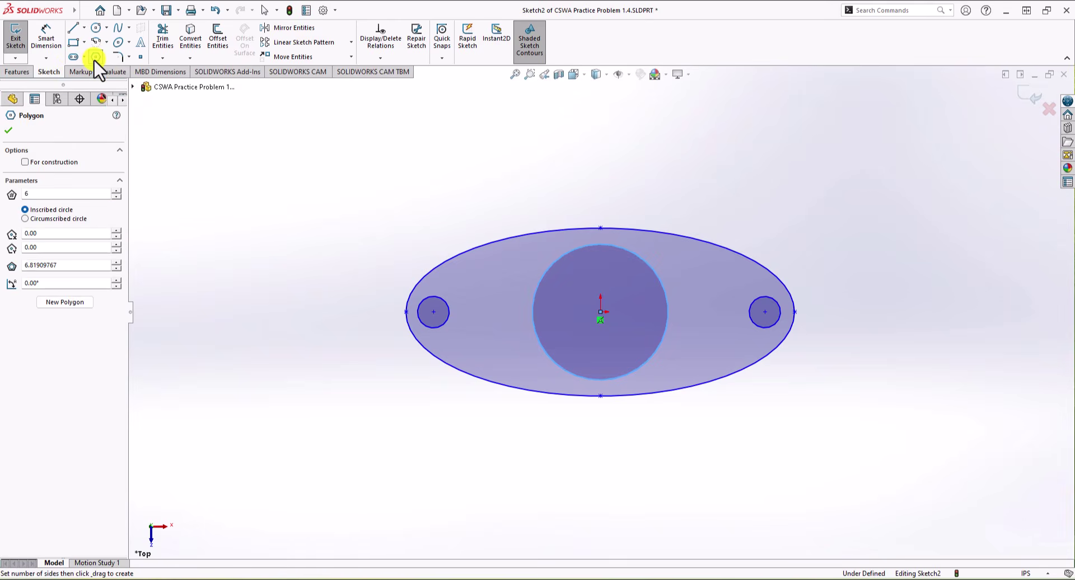
click(600, 312)
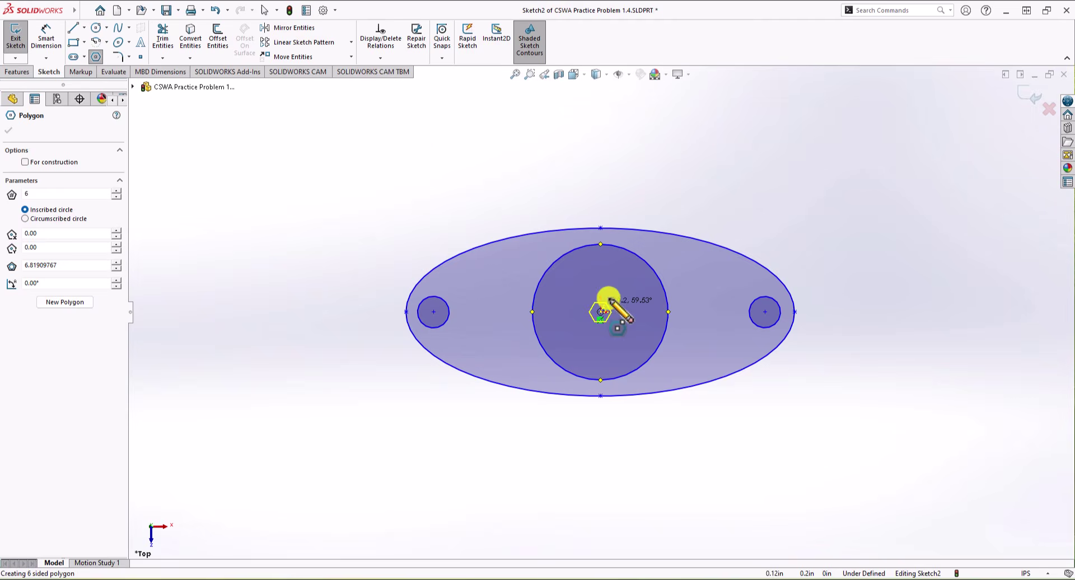
click(627, 276)
key(Escape)
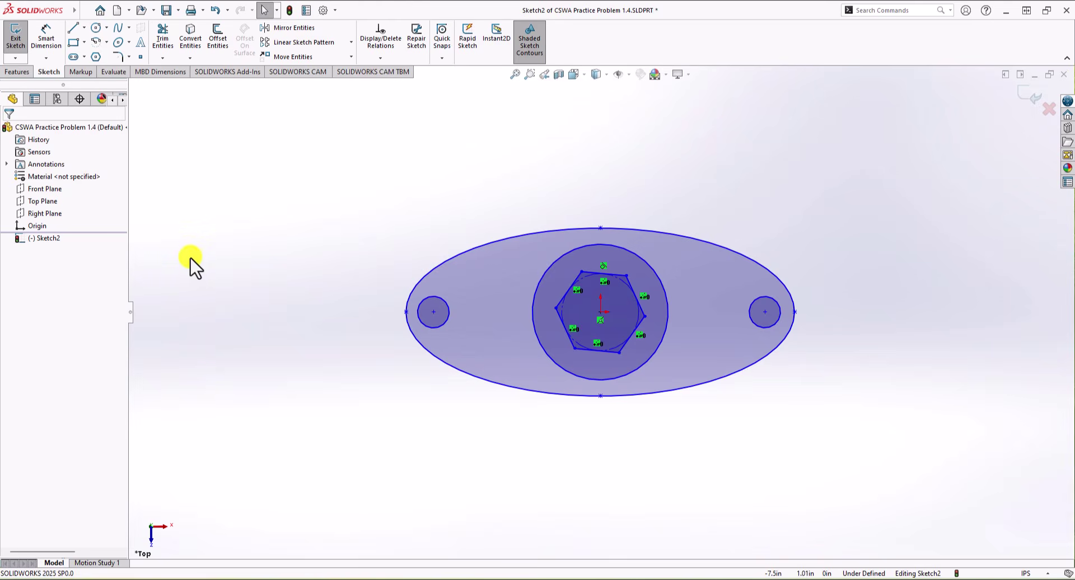
click(449, 311)
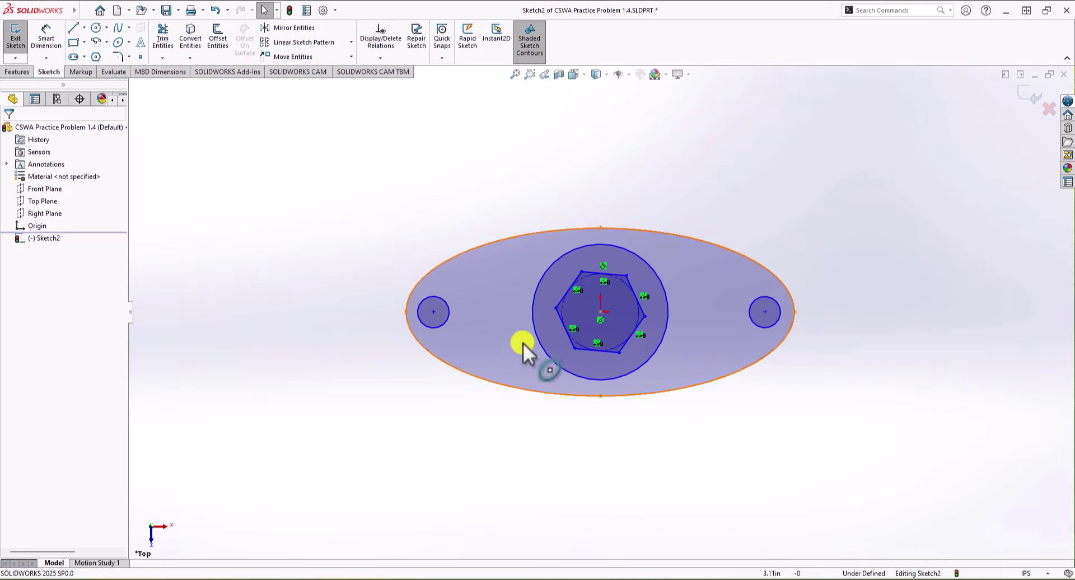
Add an Equal relation between the left and right small circles
click(434, 297)
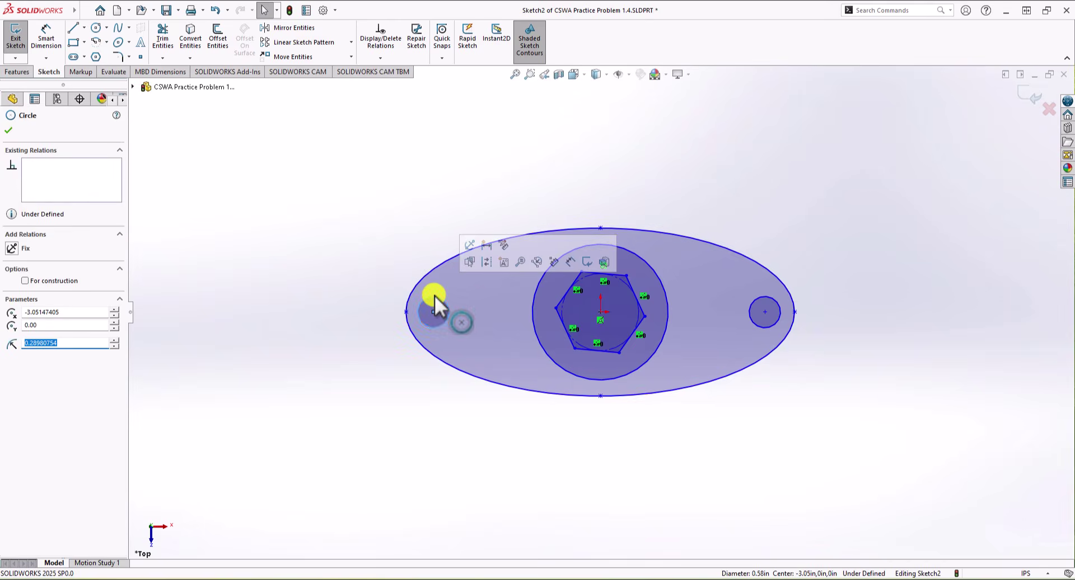
ctrl+click(772, 300)
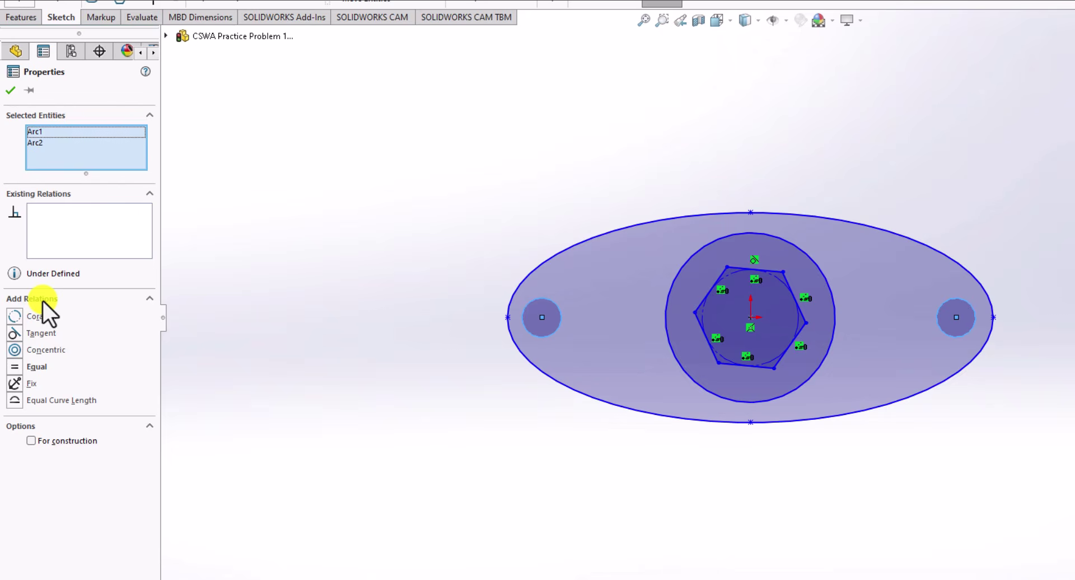
click(17, 367)
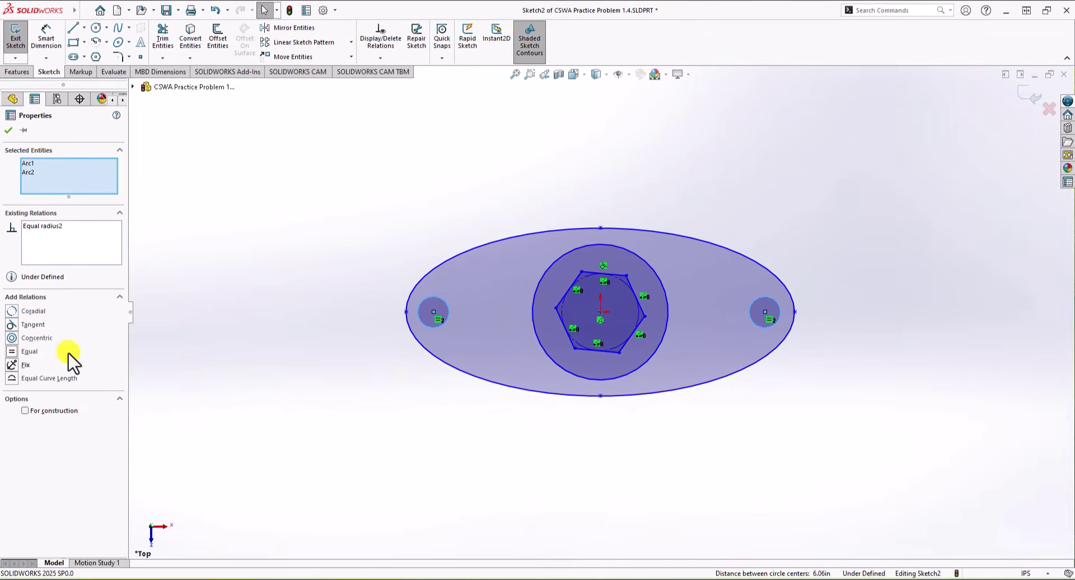
click(9, 129)
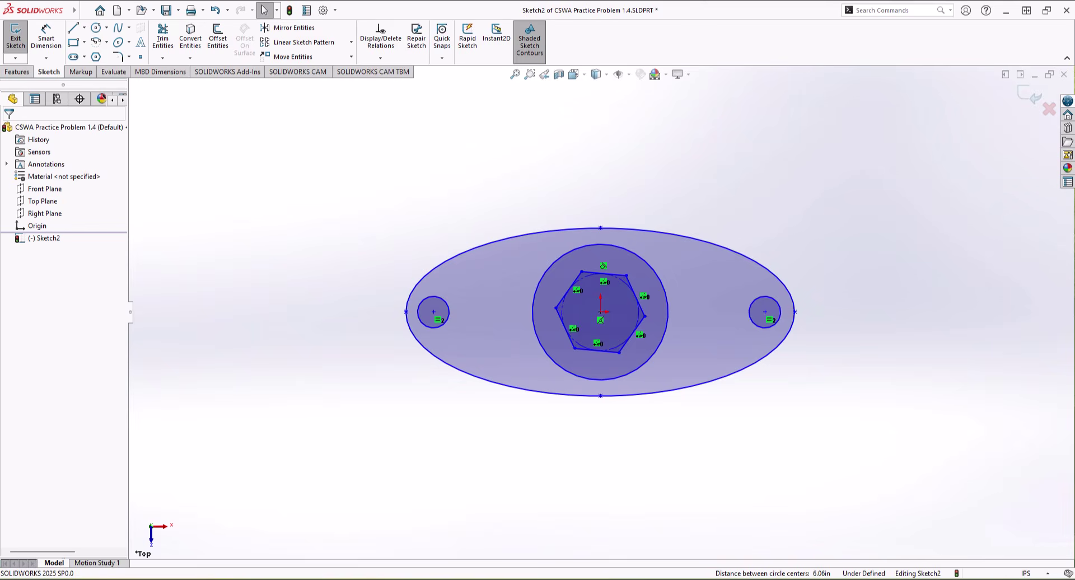
key(alt+Tab)
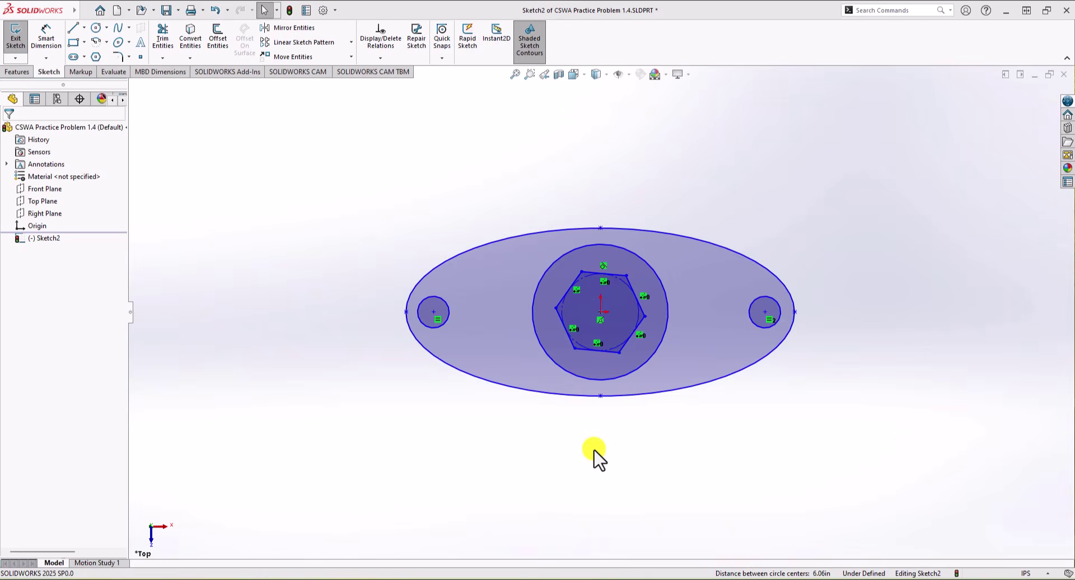
Make the hexagon's top edge horizontal
click(595, 275)
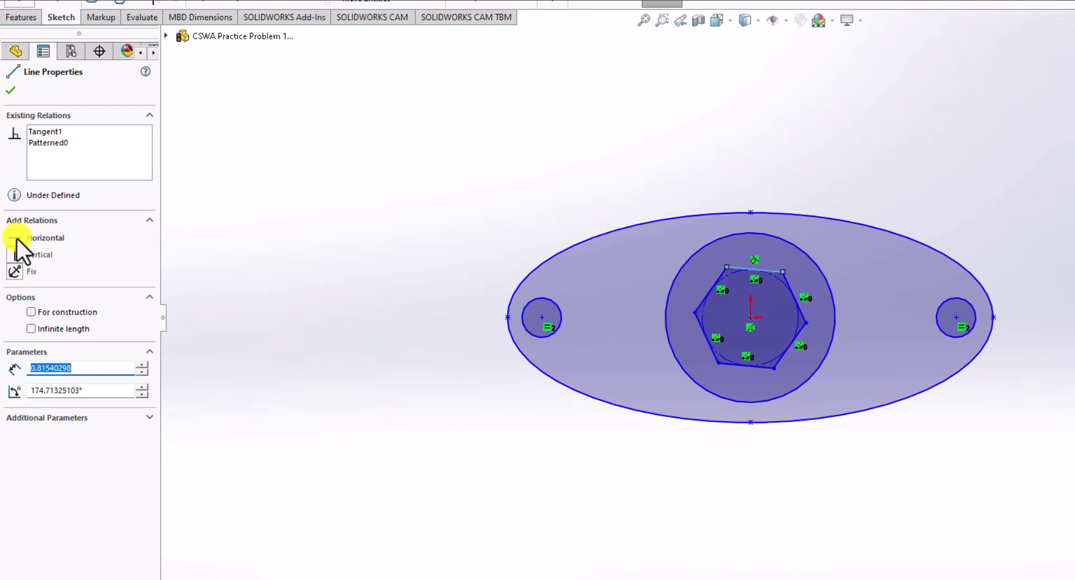
click(14, 237)
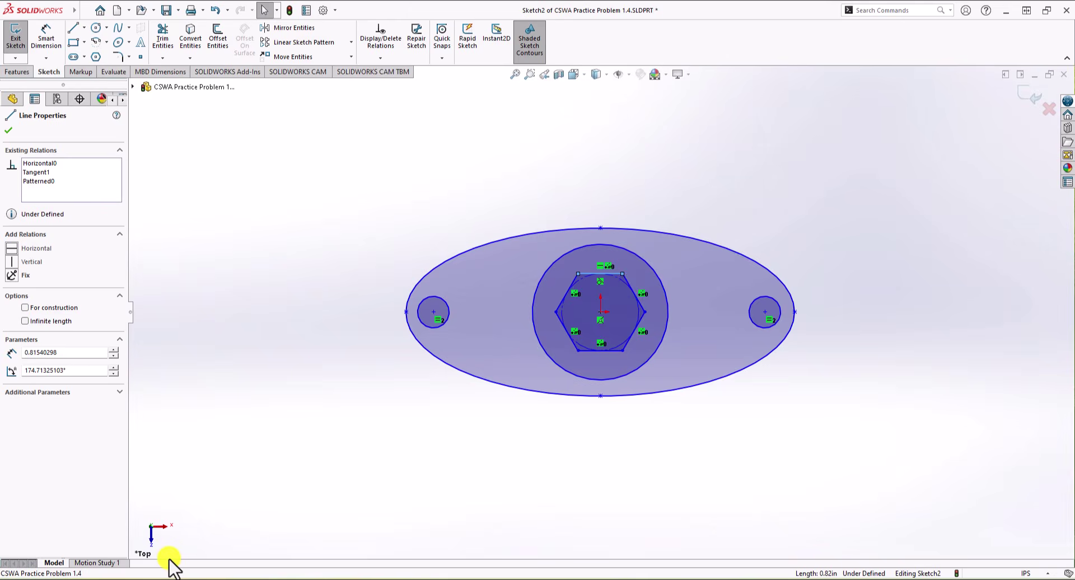
click(241, 521)
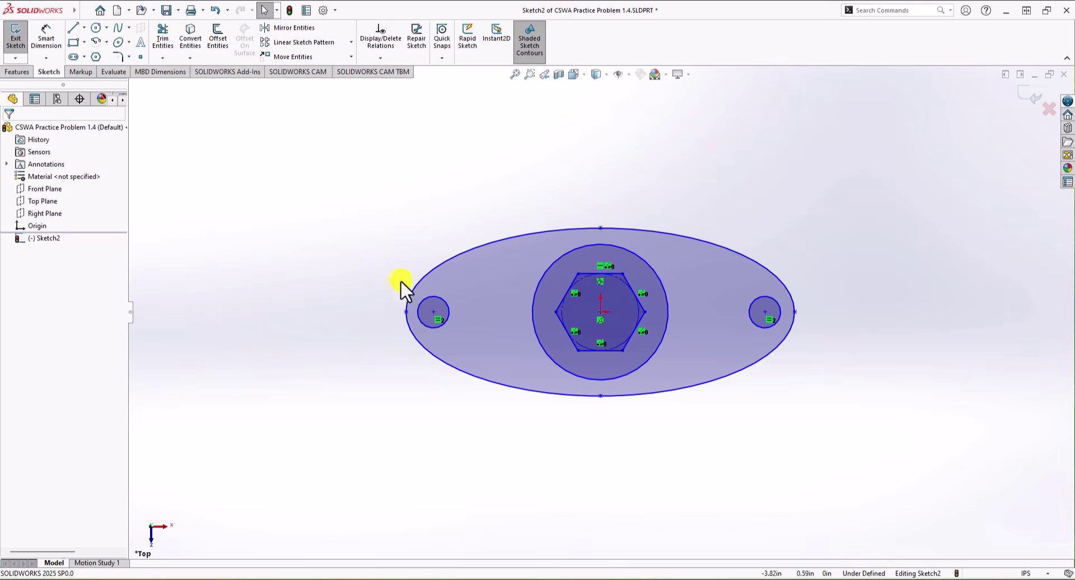
Align the left and right hole centres horizontally with the origin / hexagon centre
click(434, 311)
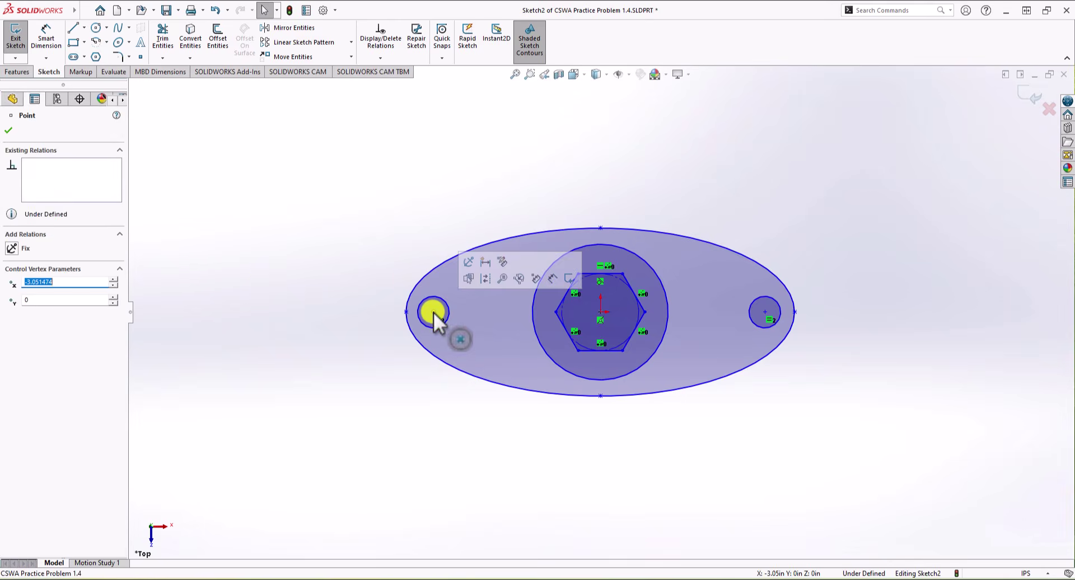
ctrl+click(600, 312)
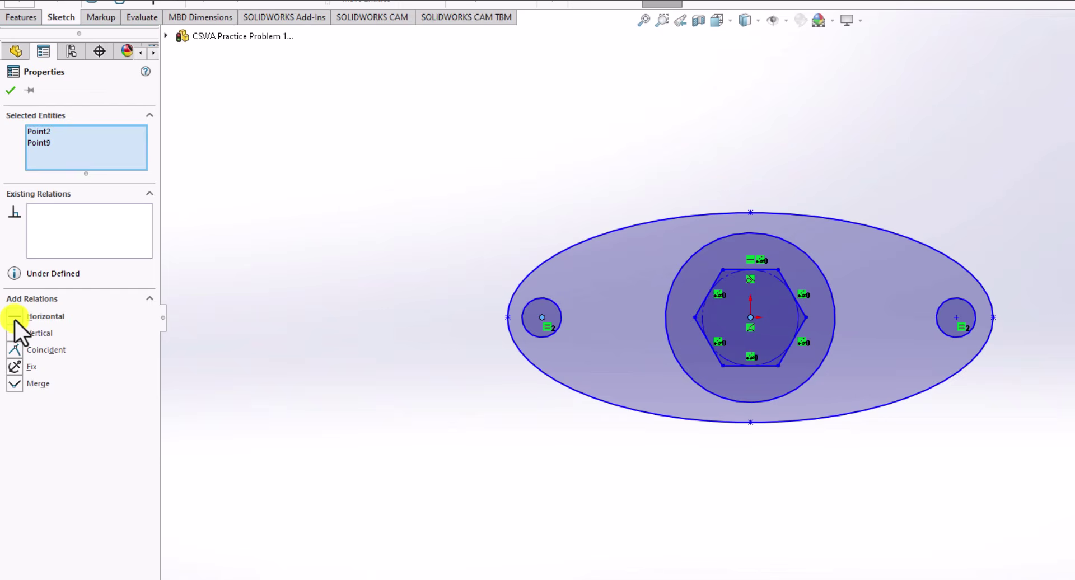
click(14, 317)
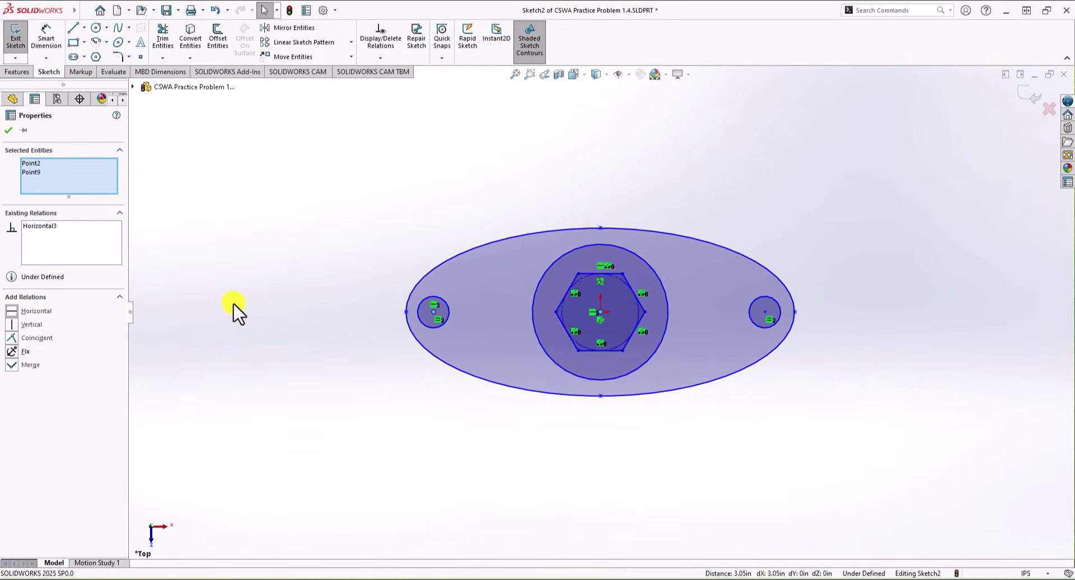
click(237, 312)
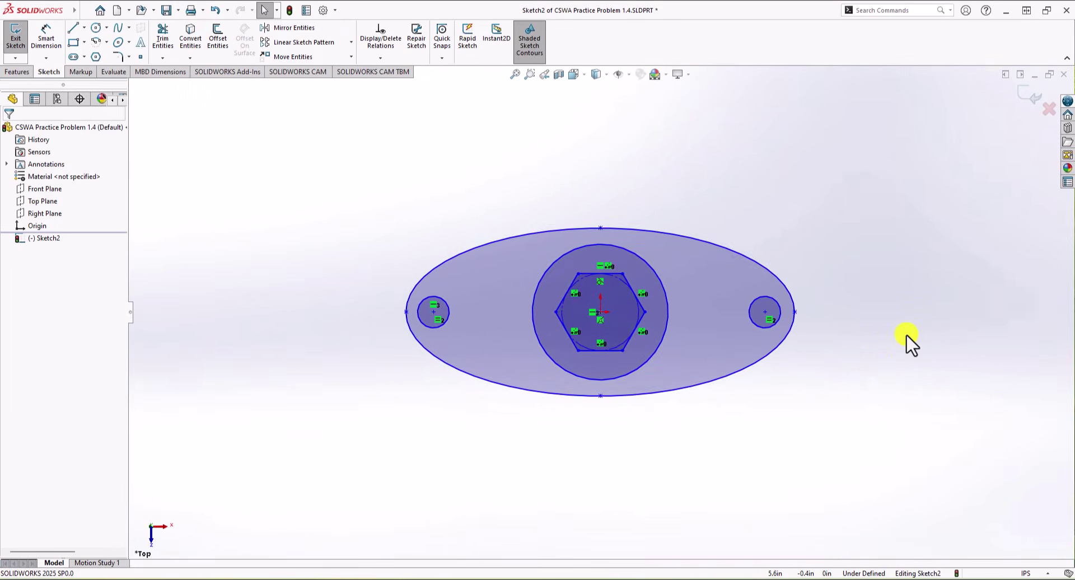
click(767, 311)
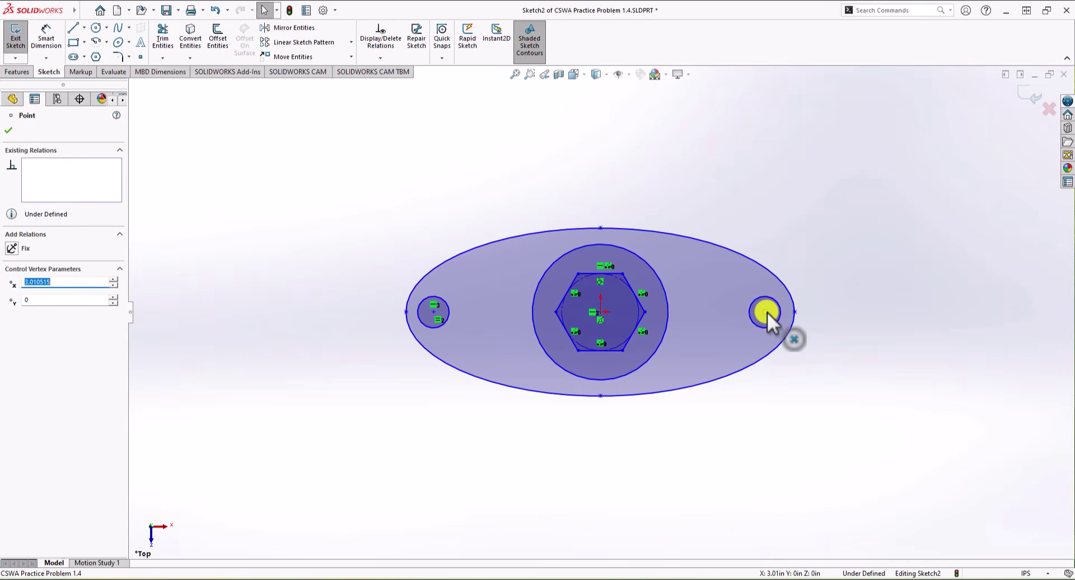
ctrl+click(600, 312)
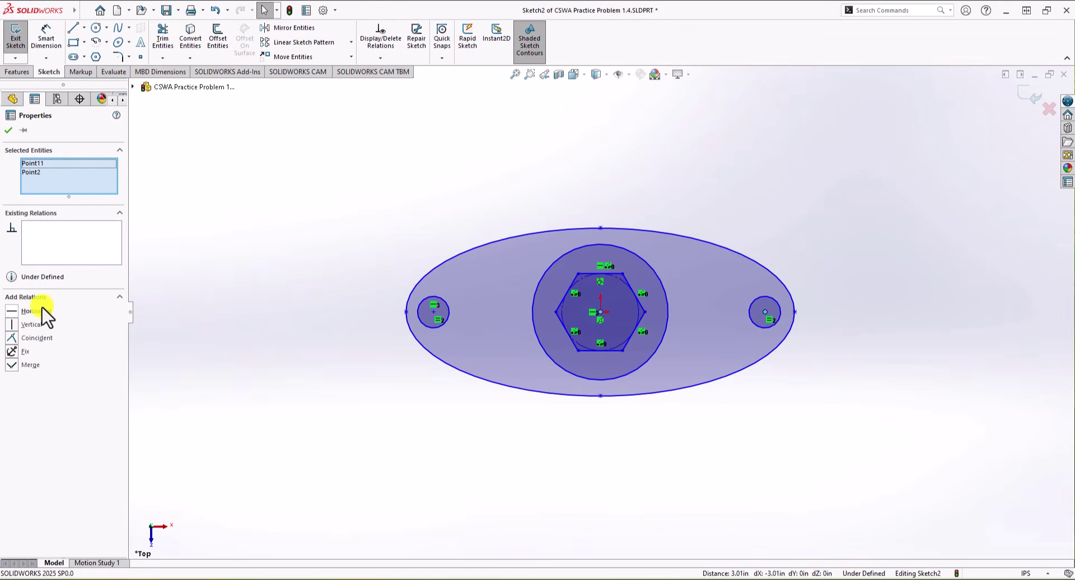
click(11, 312)
click(256, 307)
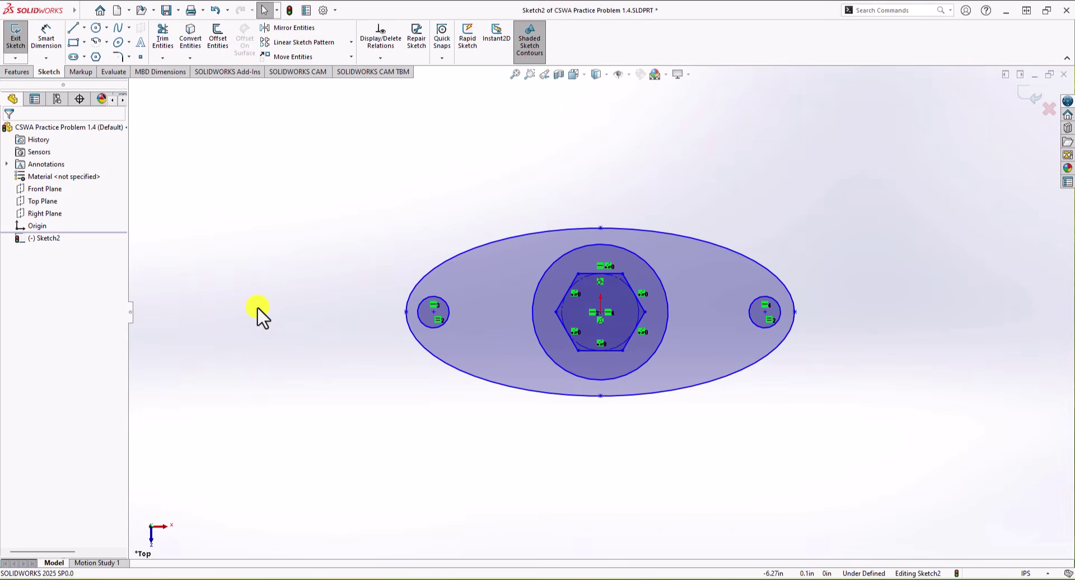
Smart-dimension the ellipse: 1.6 in between its end points, 0.5 in top to bottom
click(44, 37)
click(405, 312)
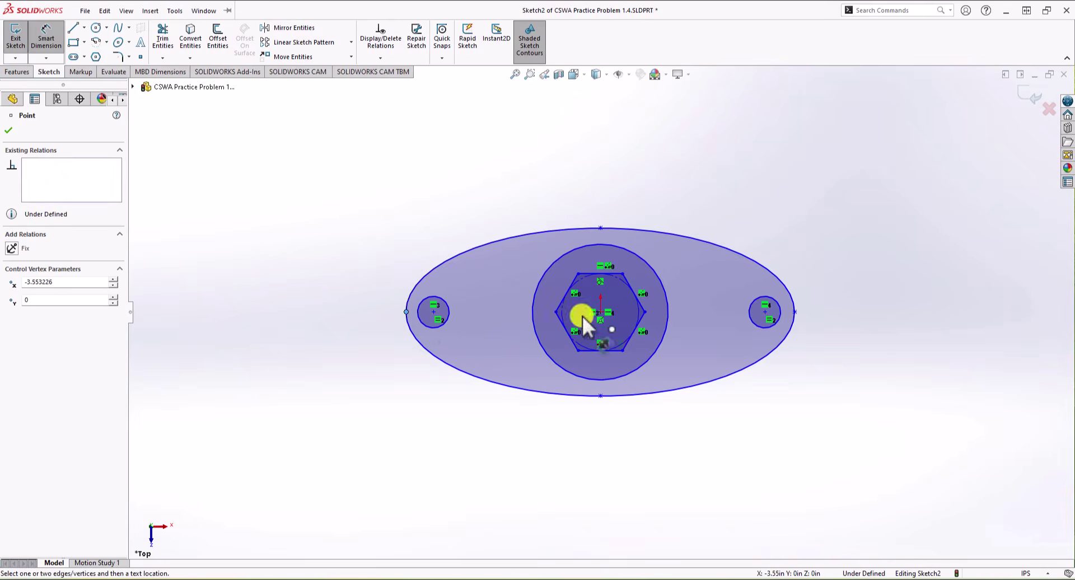
click(795, 311)
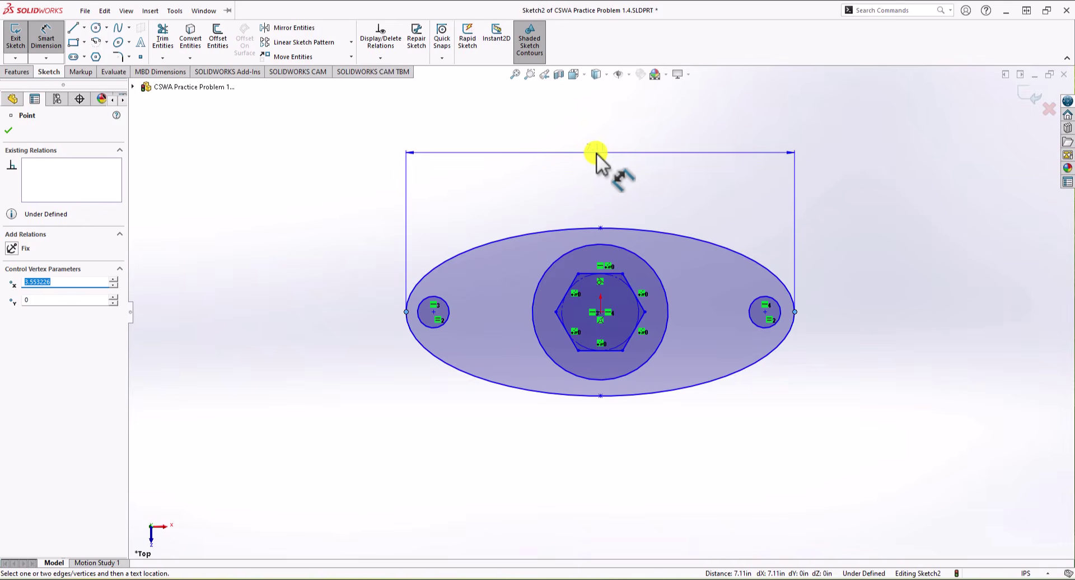
click(596, 153)
text(1.6)
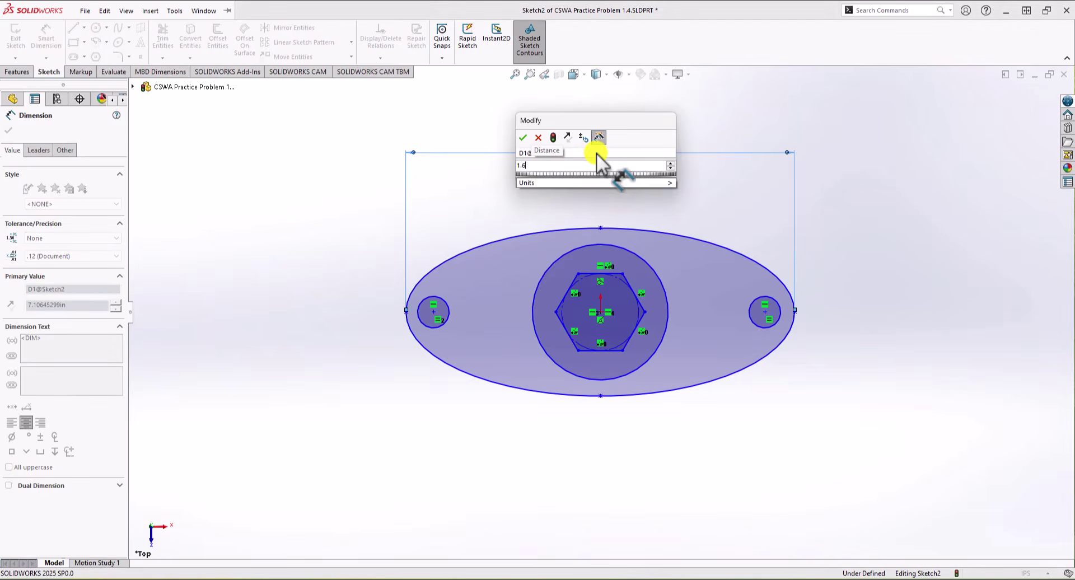
key(Return)
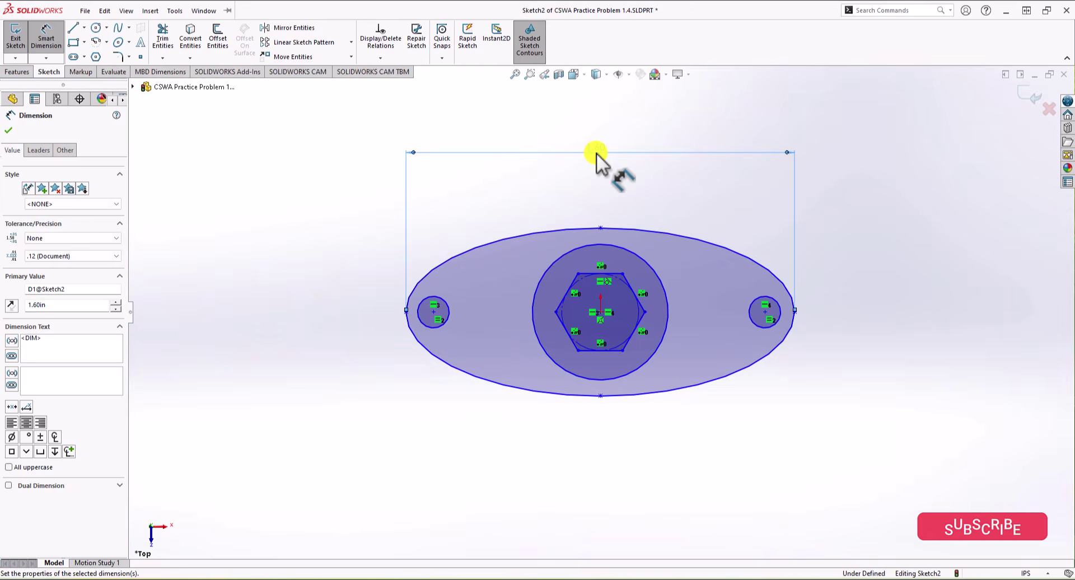
click(601, 228)
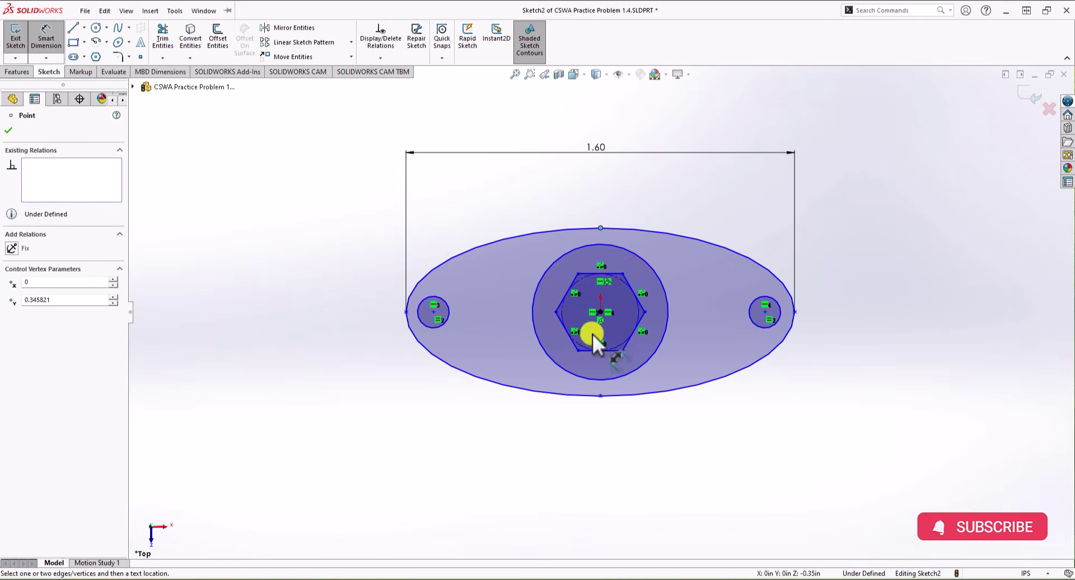
click(601, 396)
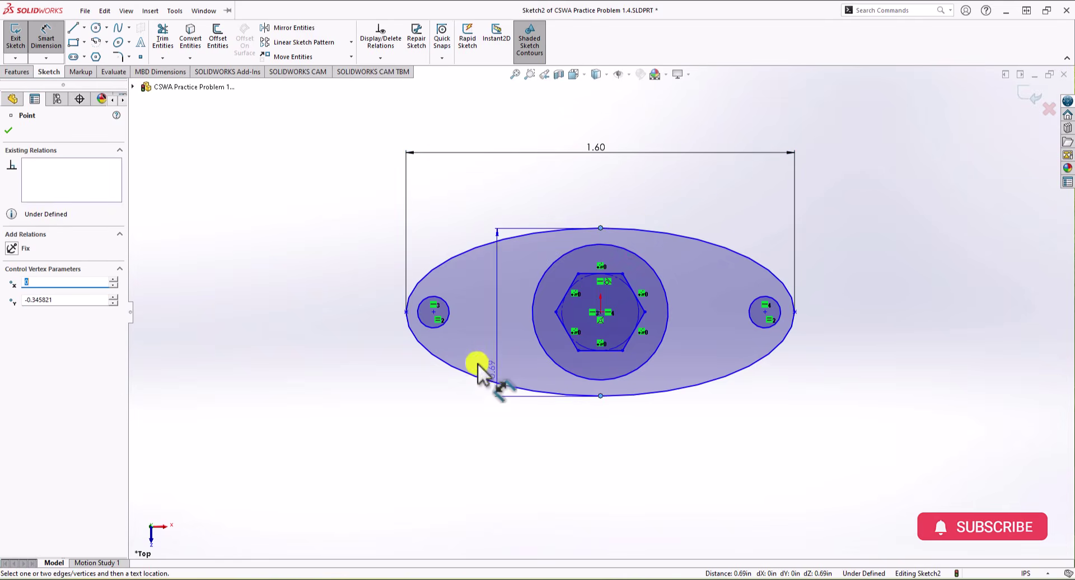
click(304, 306)
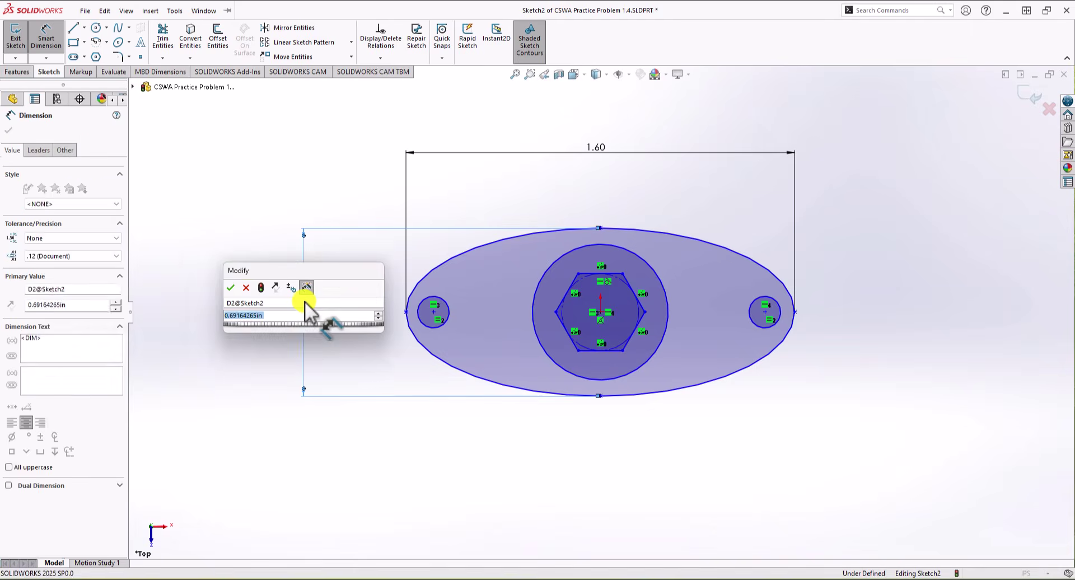
text(0.5)
key(Return)
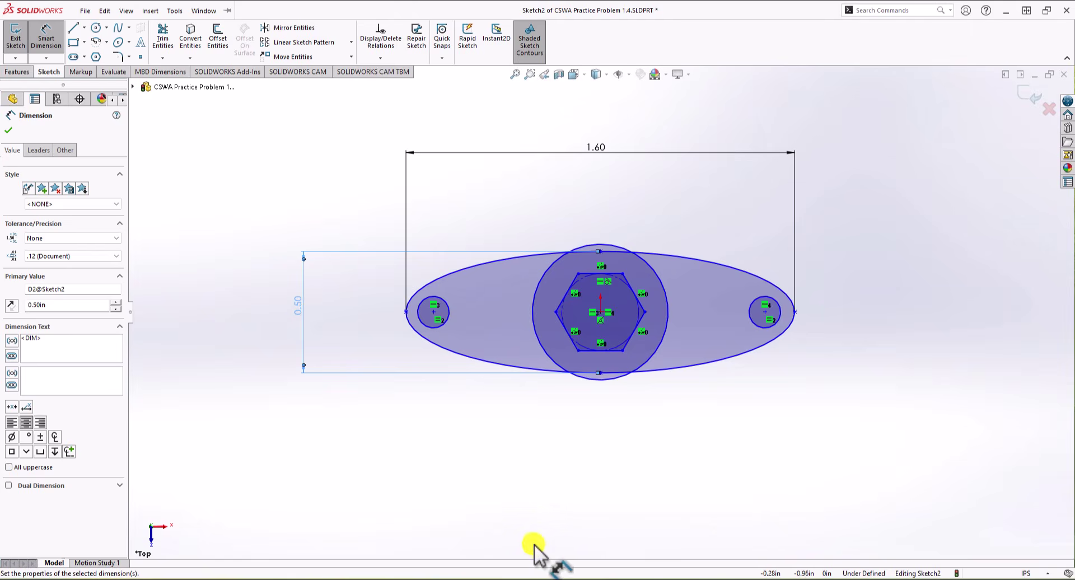
Dimension the central circle at Ø0.45 in and the right small hole at Ø0.125 in
click(554, 360)
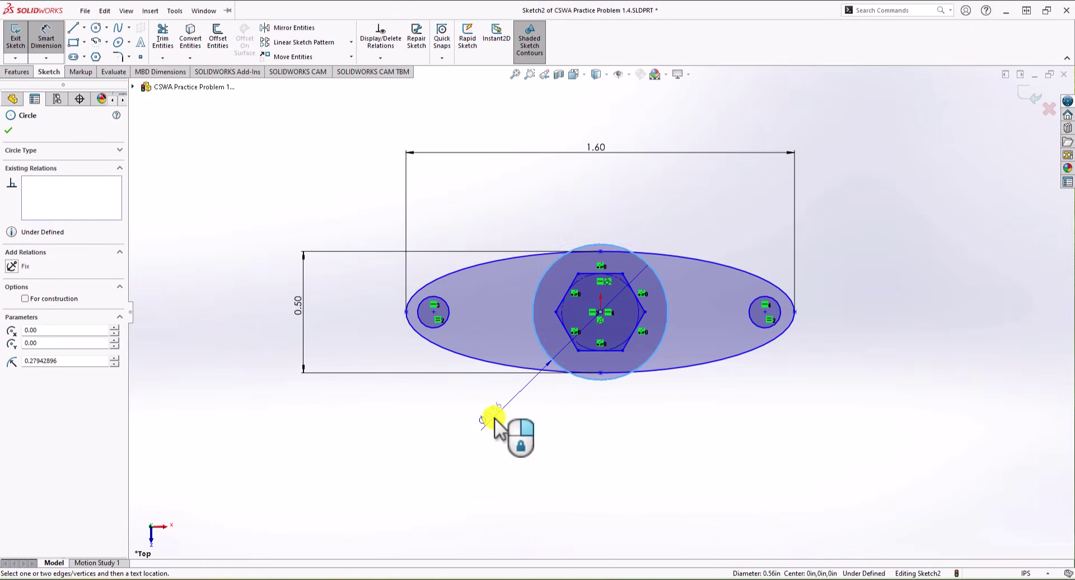
click(495, 418)
text(0.45)
key(Return)
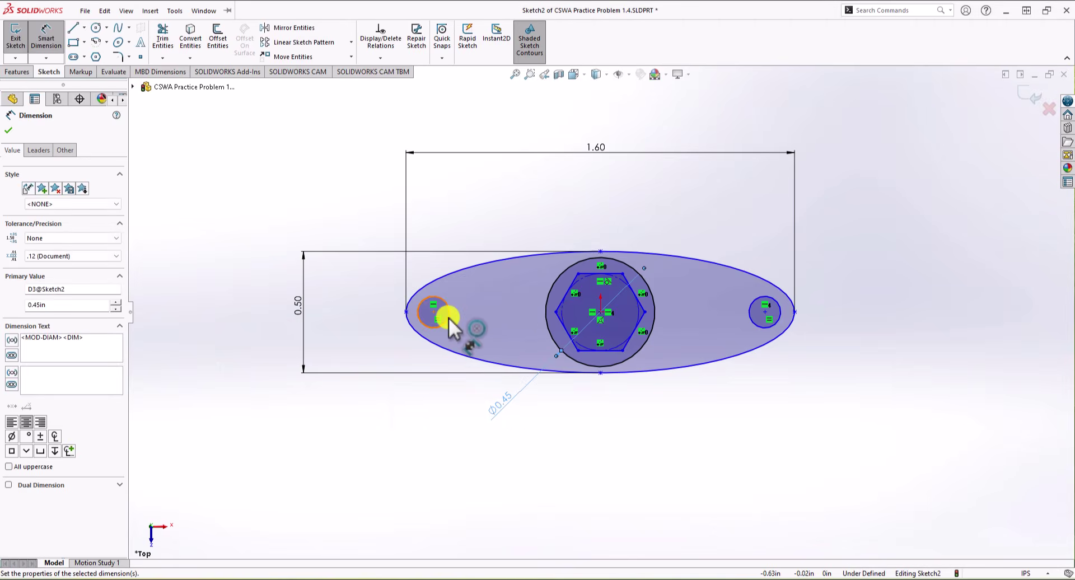
click(768, 297)
click(887, 237)
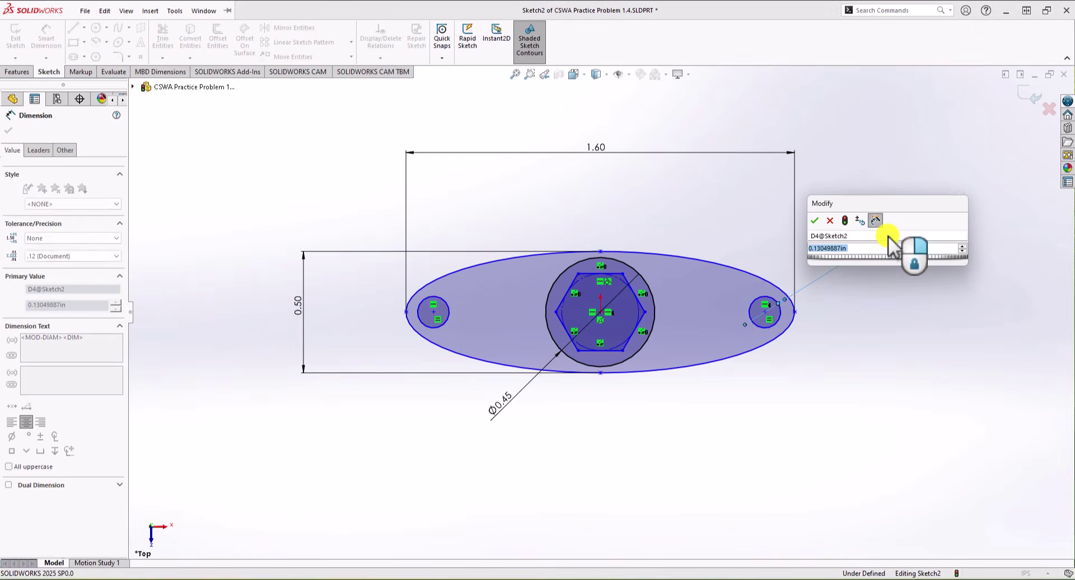
text(0.125)
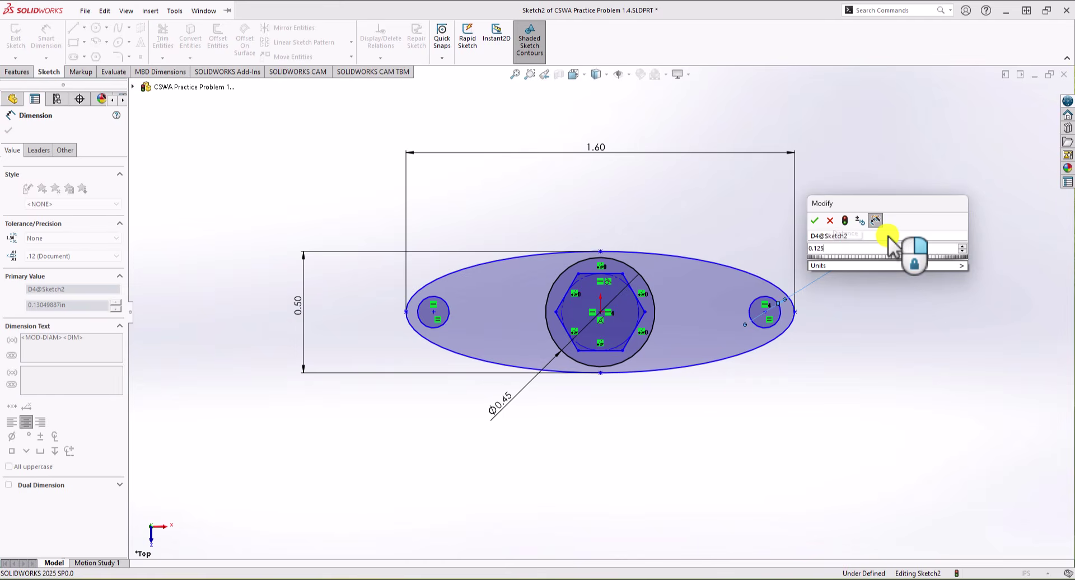
key(Return)
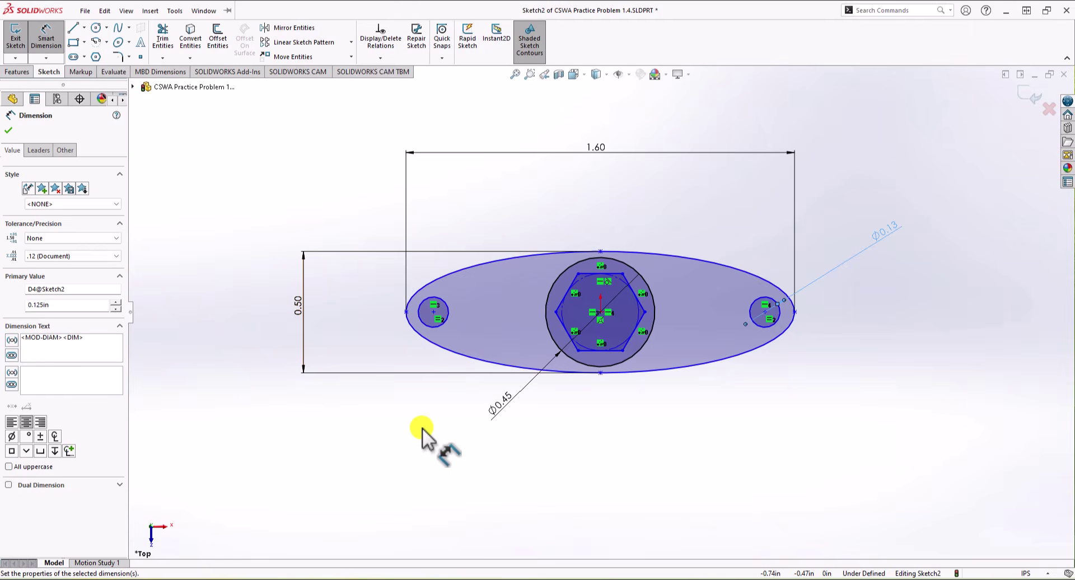
Dimension the right and left hole centres each 0.175 in from their nearby ellipse end
click(795, 312)
click(764, 311)
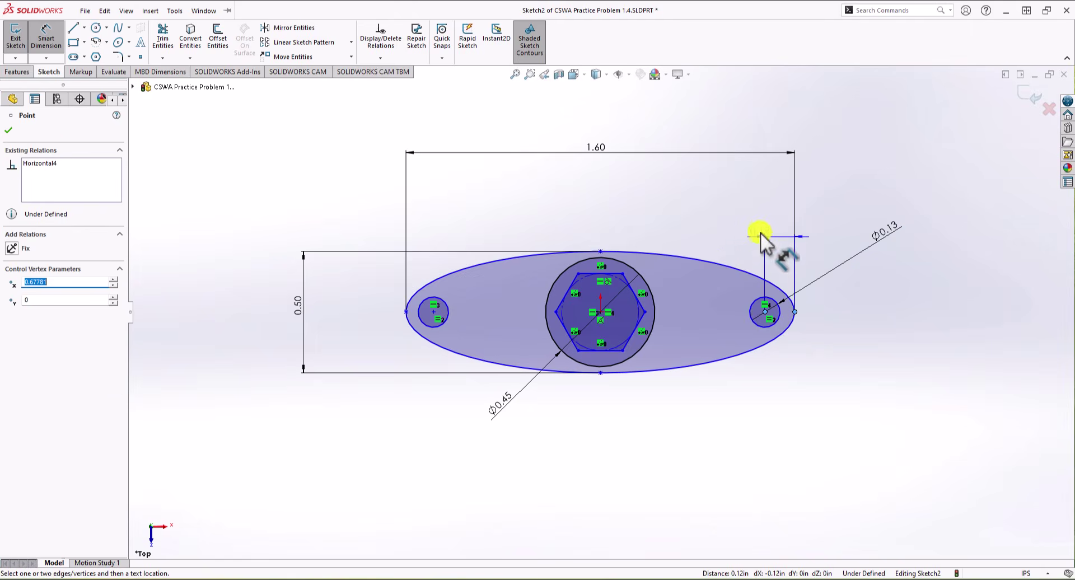
click(760, 218)
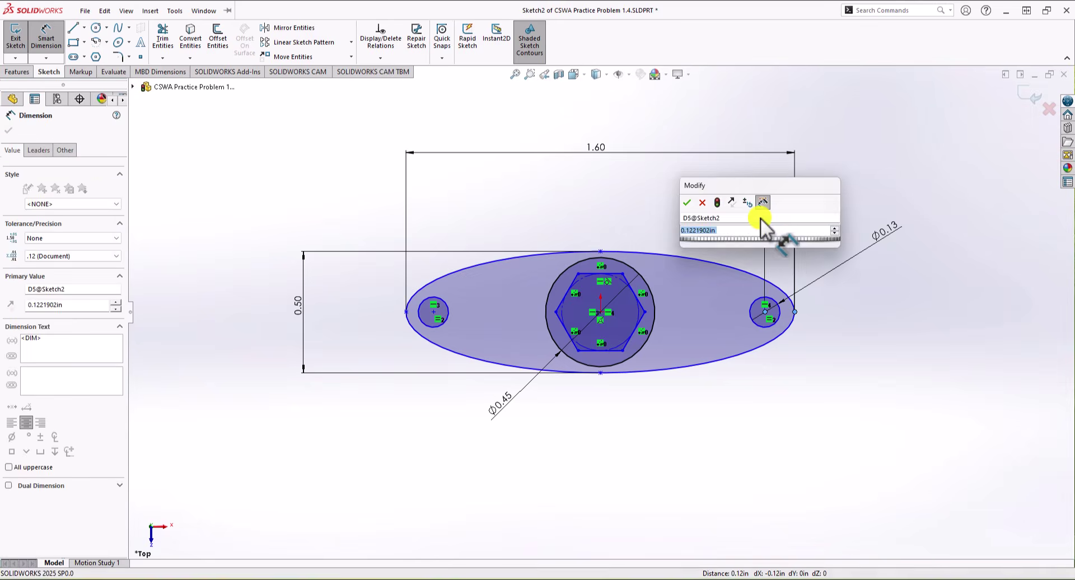
text(0.1)
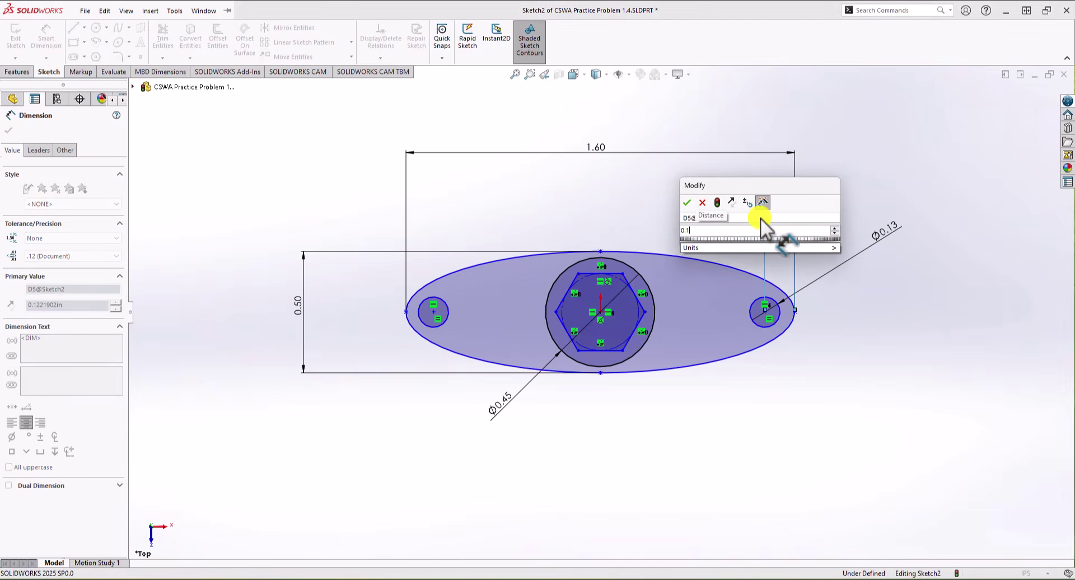
text(75)
key(Return)
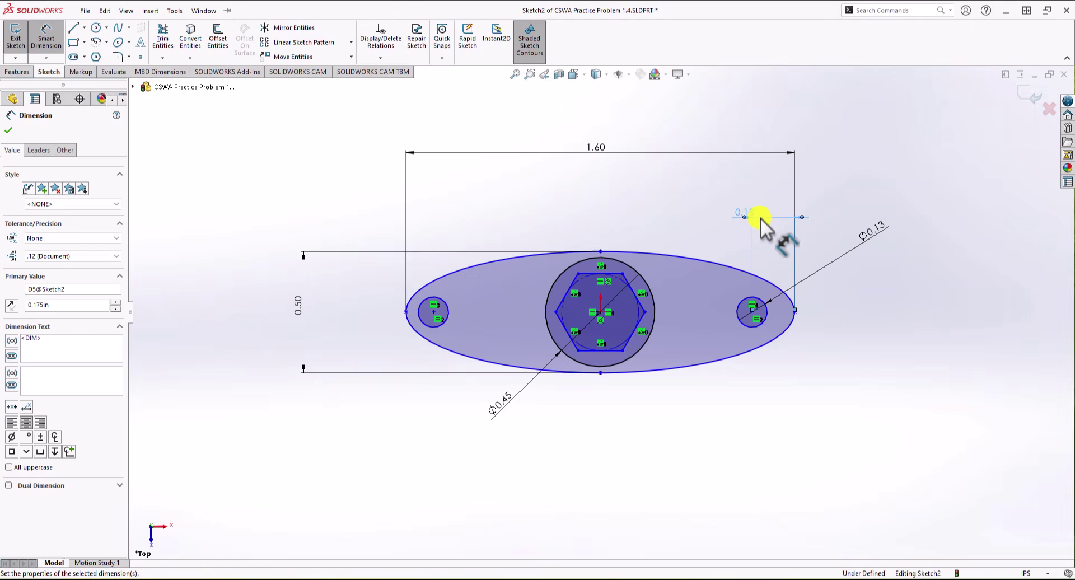
click(435, 313)
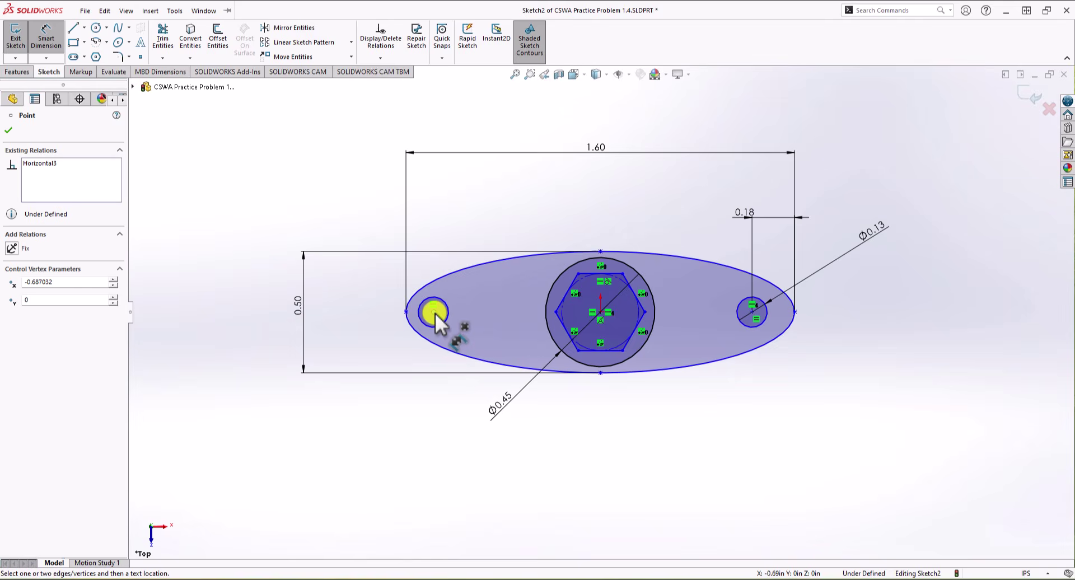
click(407, 311)
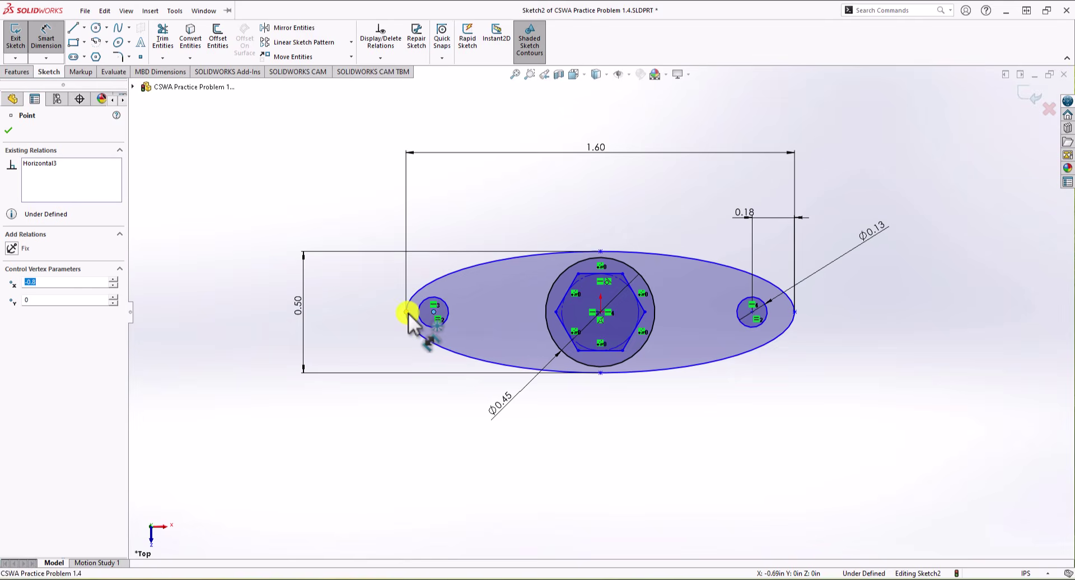
click(451, 198)
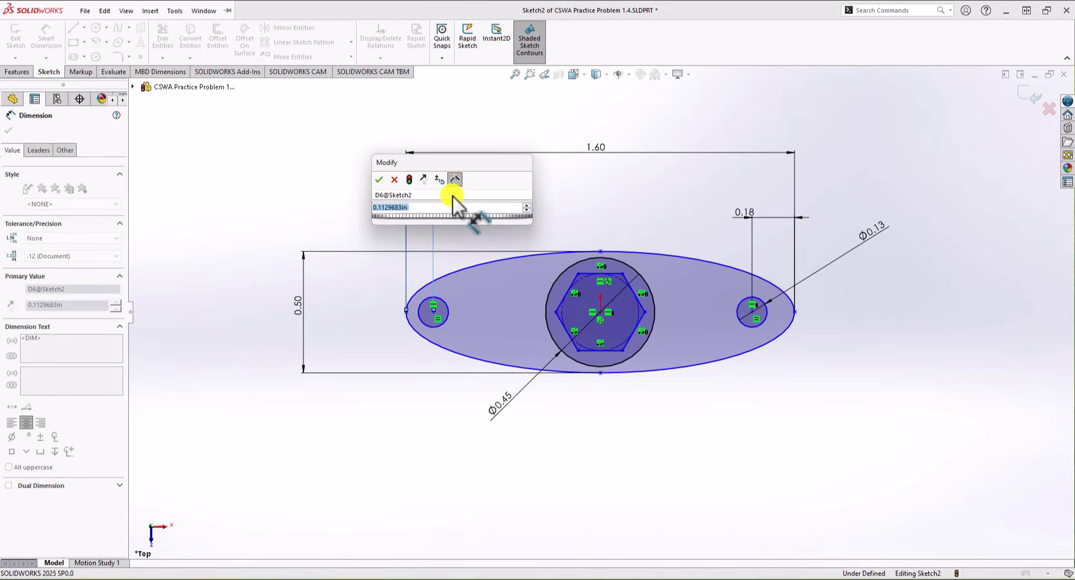
text(.175)
key(Return)
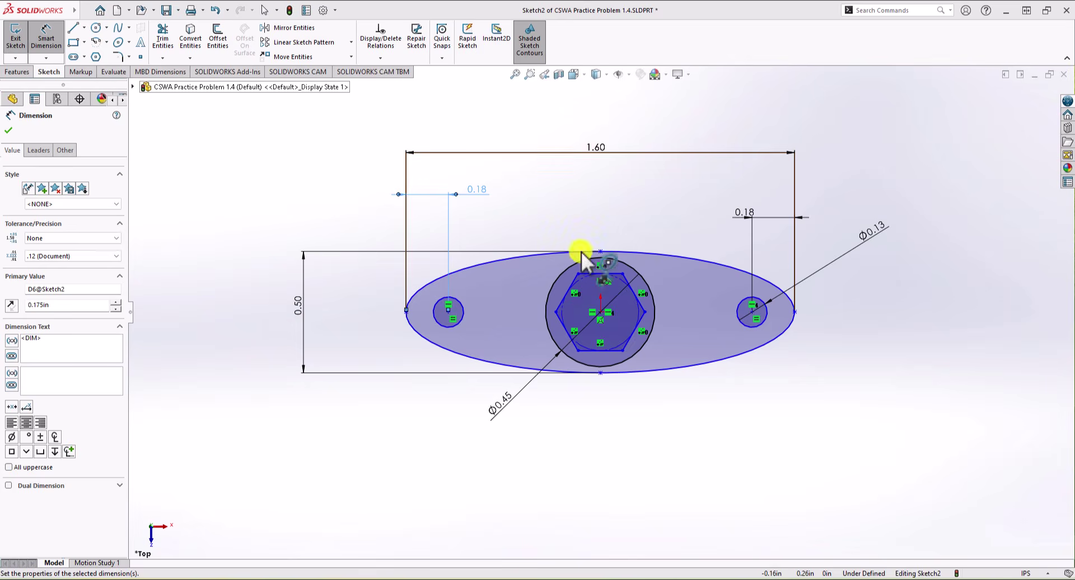
Dimension the hexagon across its top and bottom flats at 0.25 in, placed at left
click(605, 274)
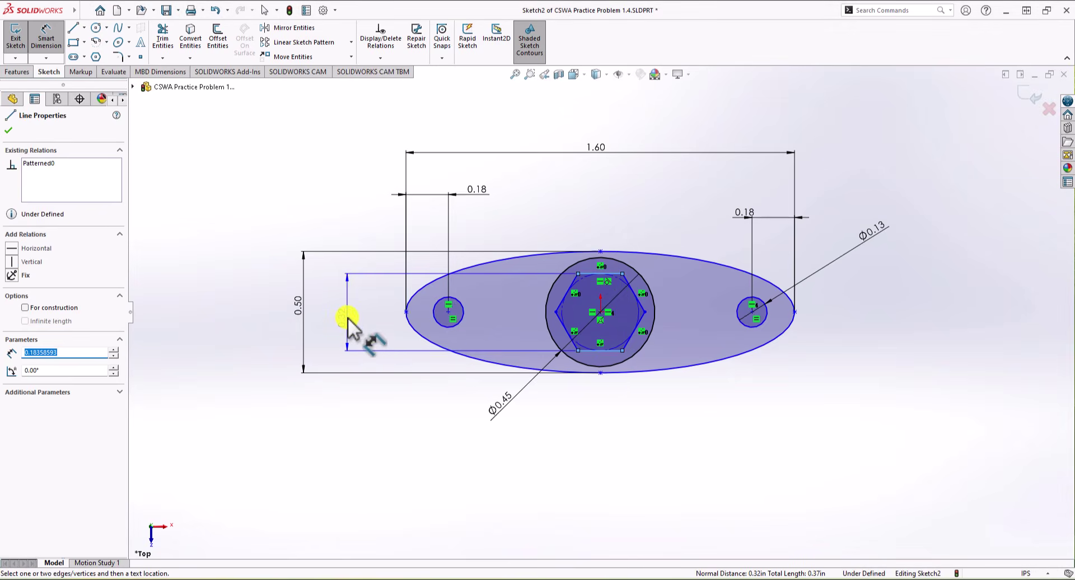
click(347, 317)
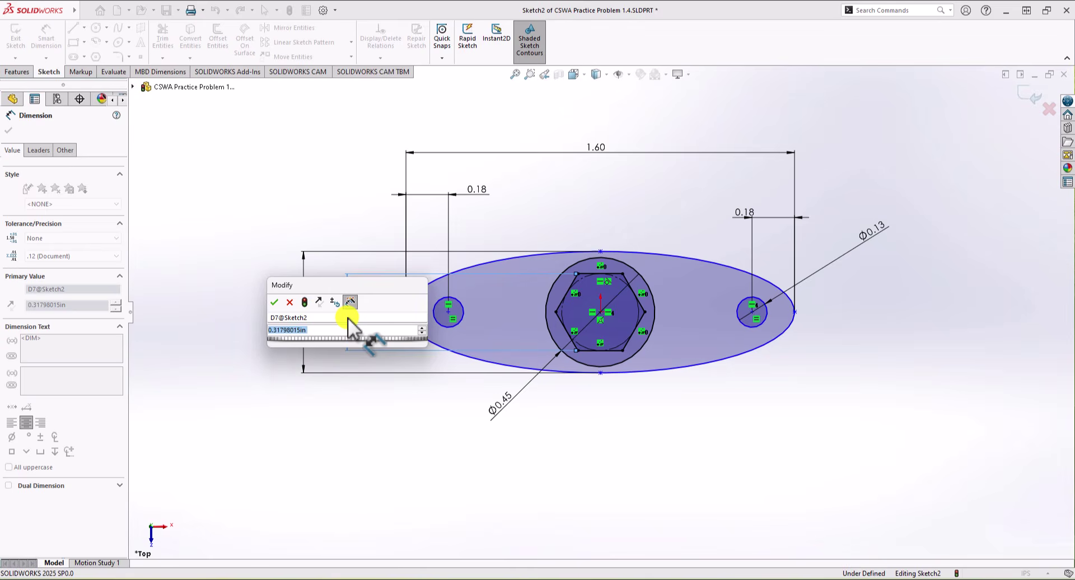
text(0.5)
key(Return)
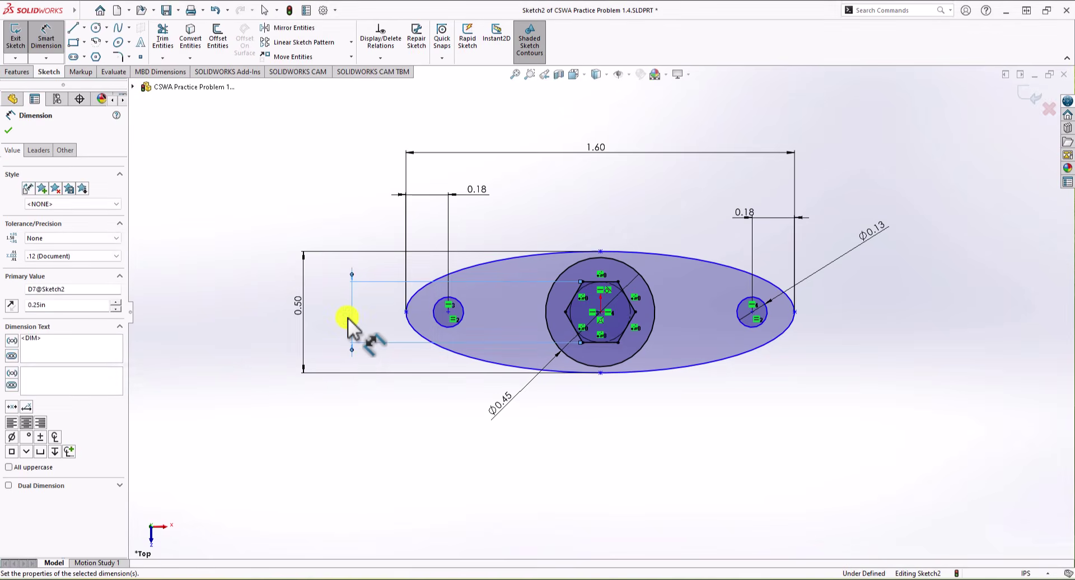
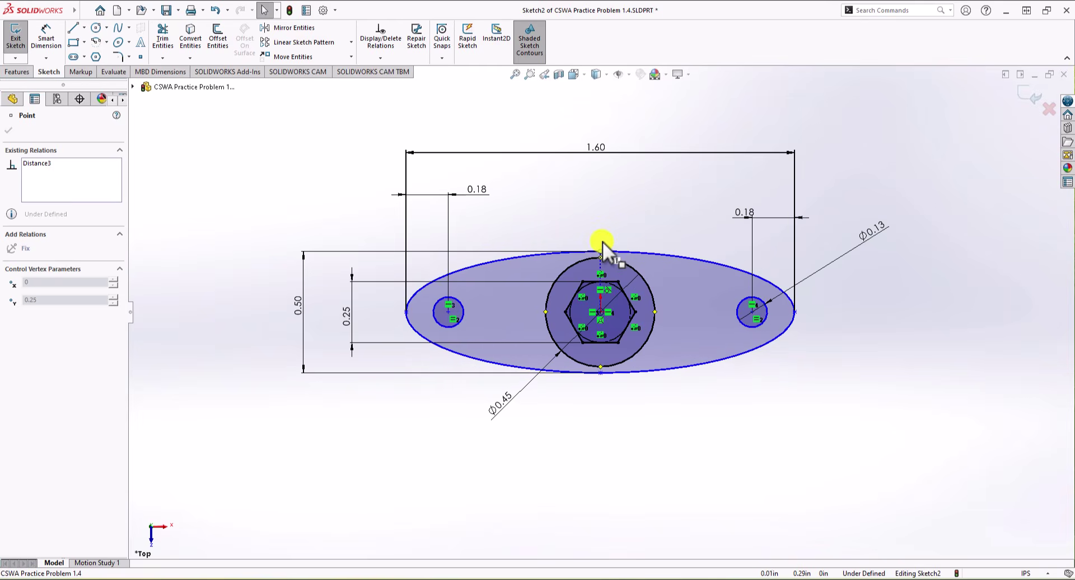
Make the ellipse's left endpoint Horizontal with the hexagon centre, then view the sketch Normal To
click(710, 413)
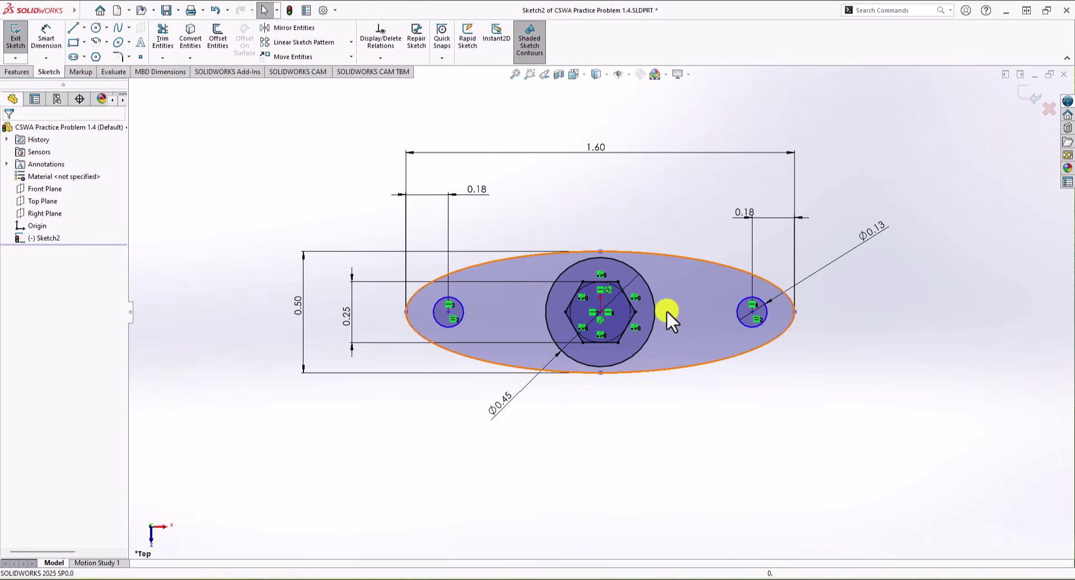
click(406, 311)
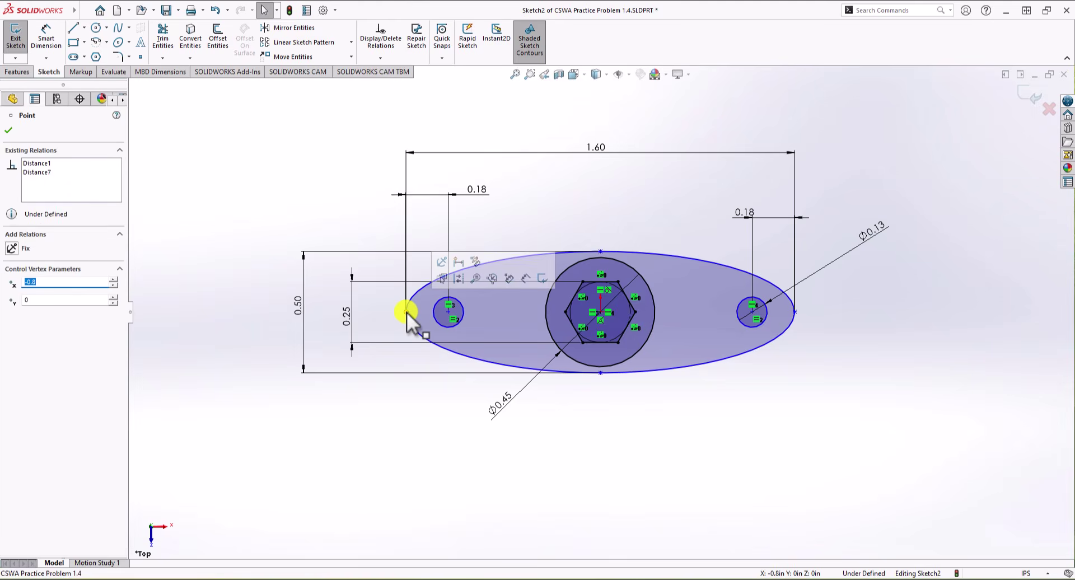
ctrl+click(601, 311)
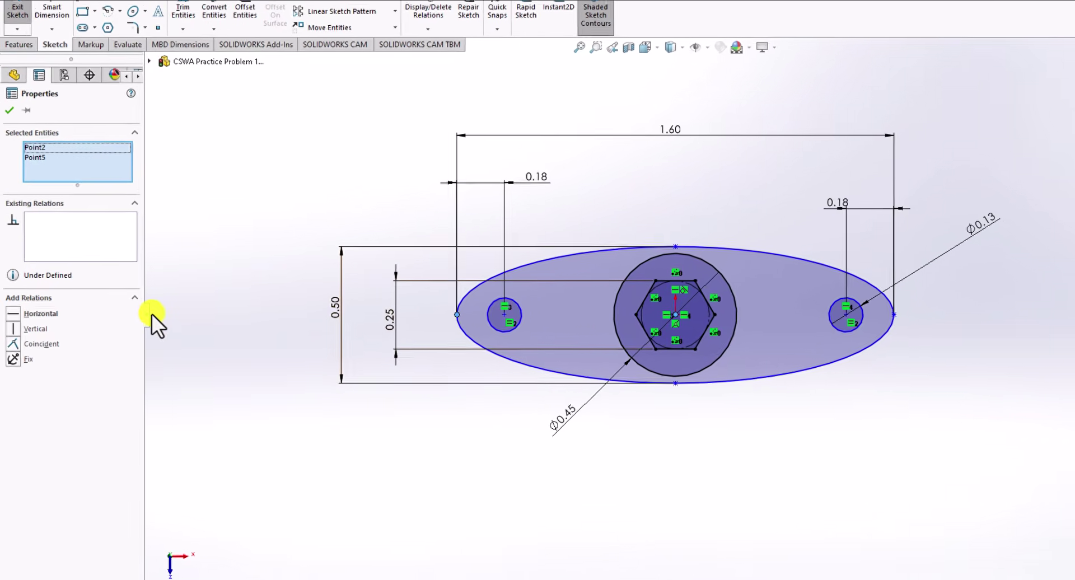
click(15, 316)
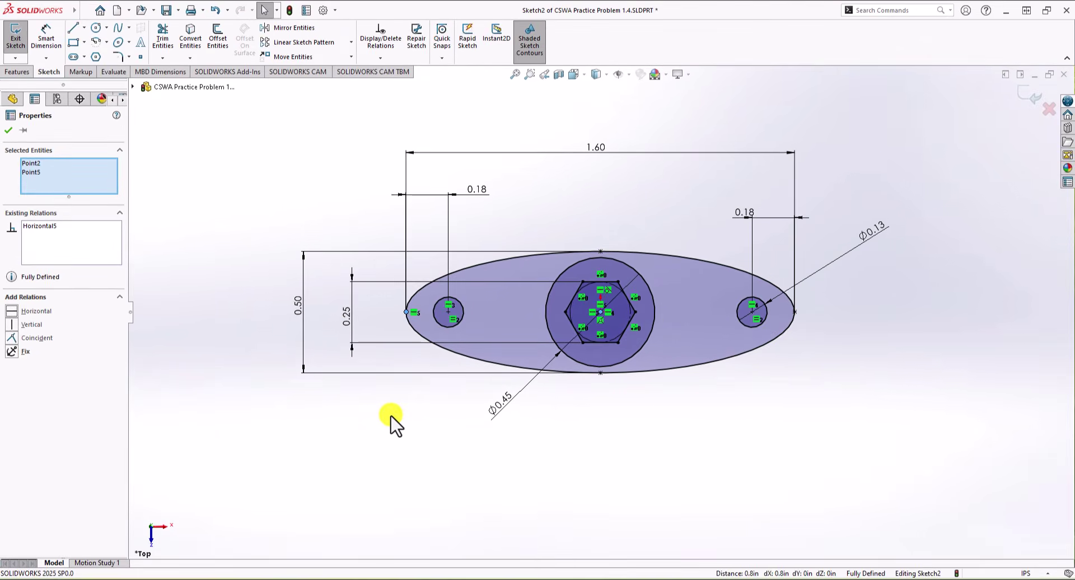
click(391, 423)
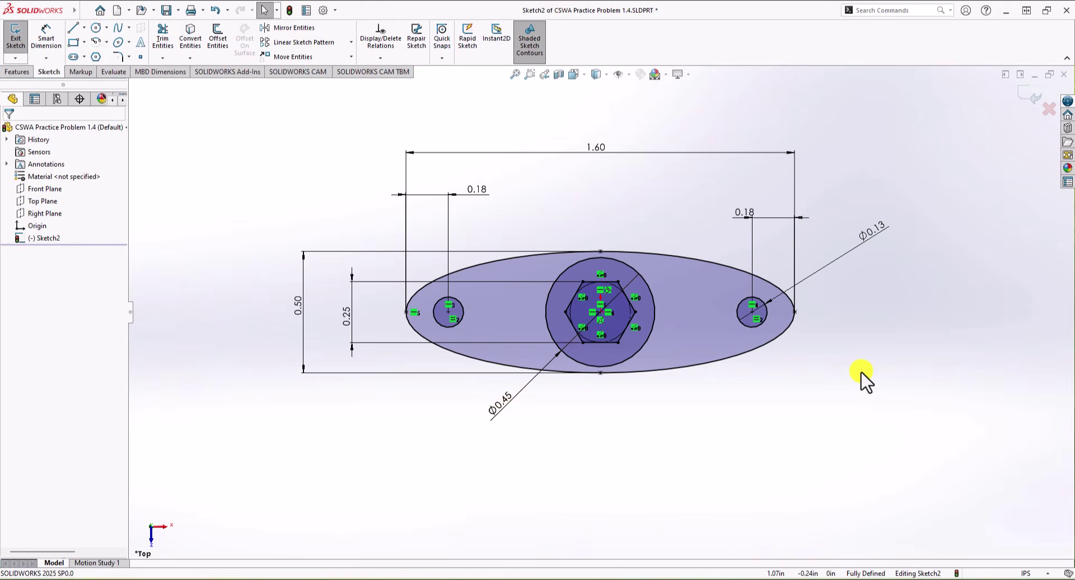
key(ctrl+8)
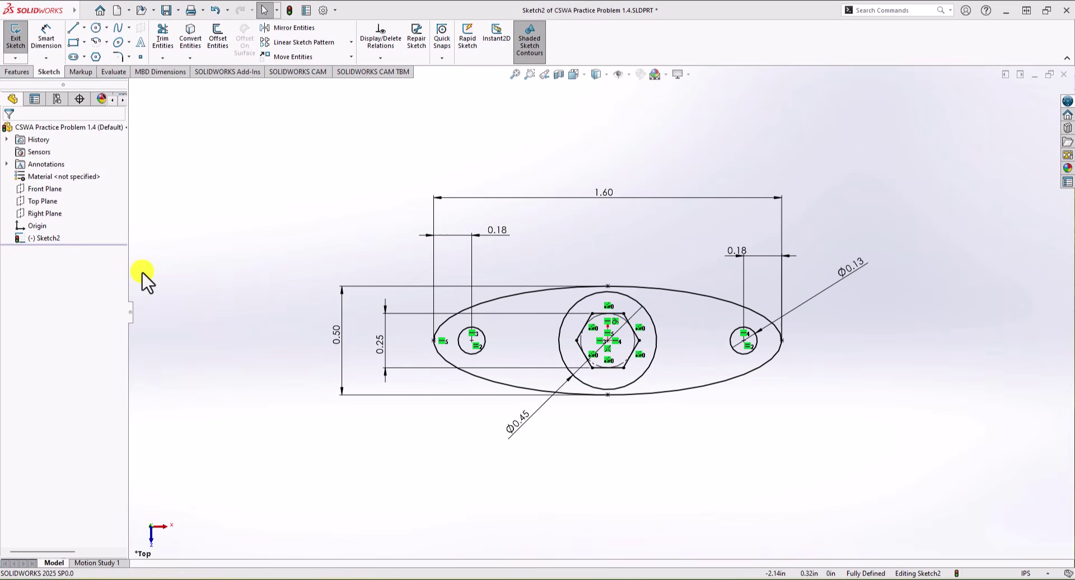
Extrude the outer plate, the ring and the hexagon regions of the sketch to a 0.15in Blind depth
click(23, 70)
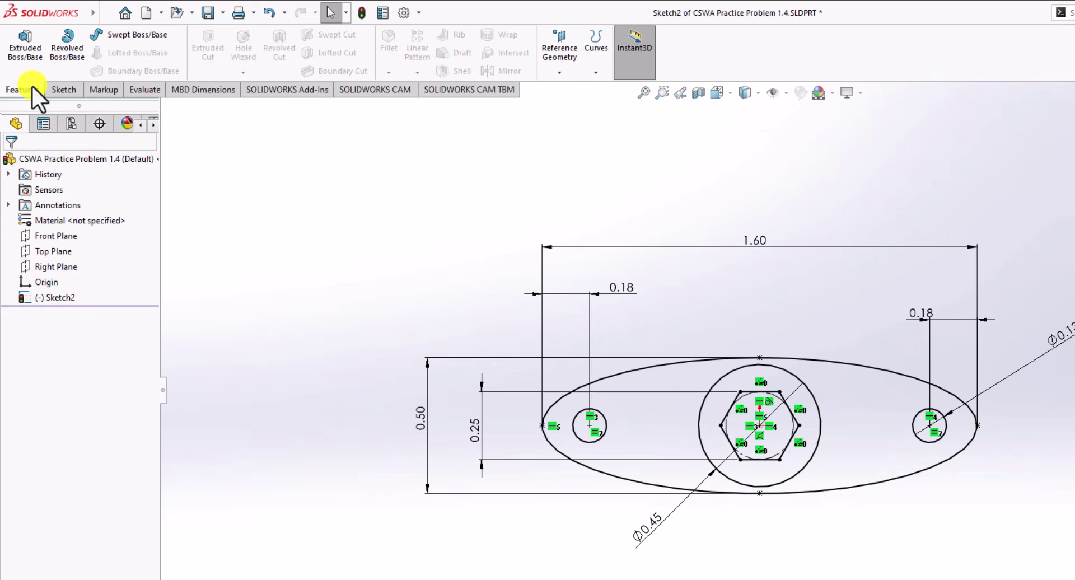
click(31, 48)
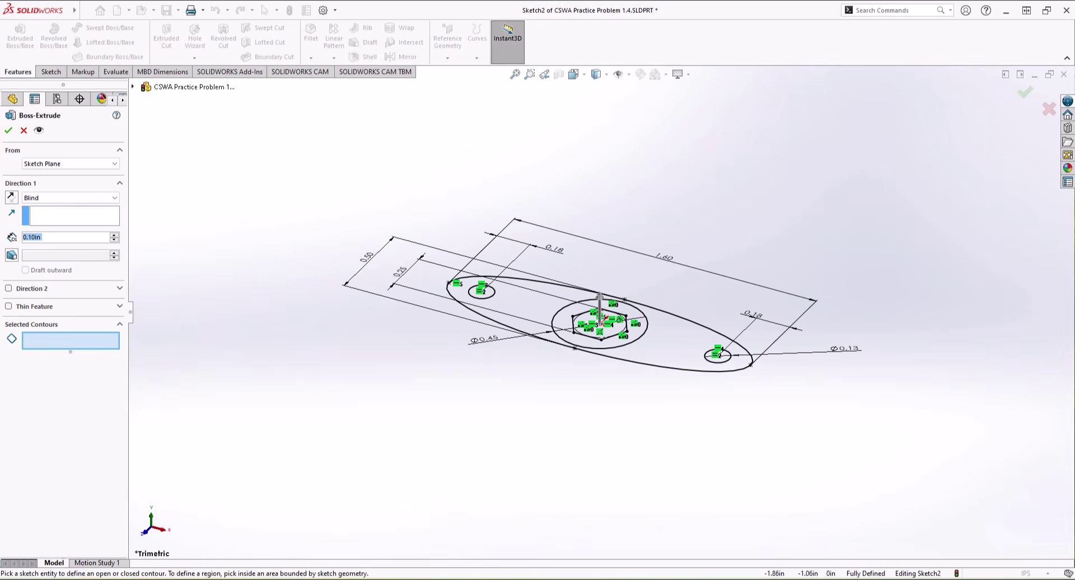
key(alt+Tab)
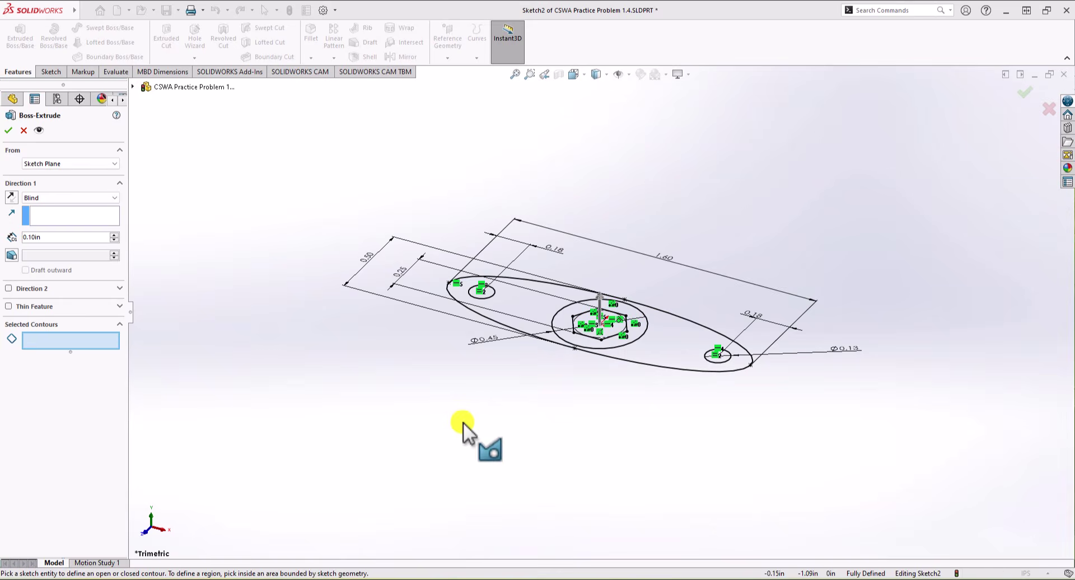
click(519, 297)
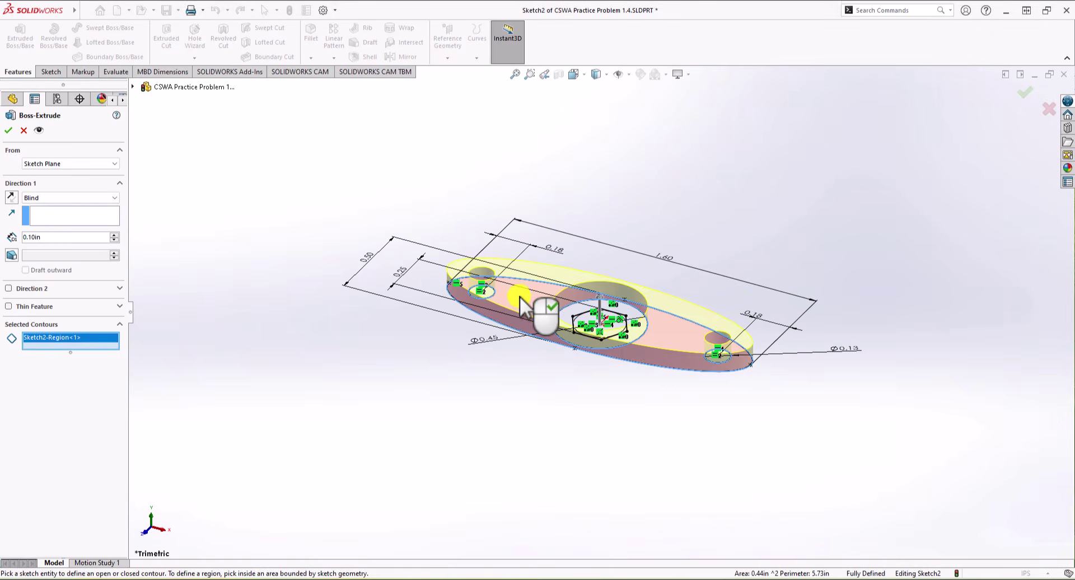
click(571, 311)
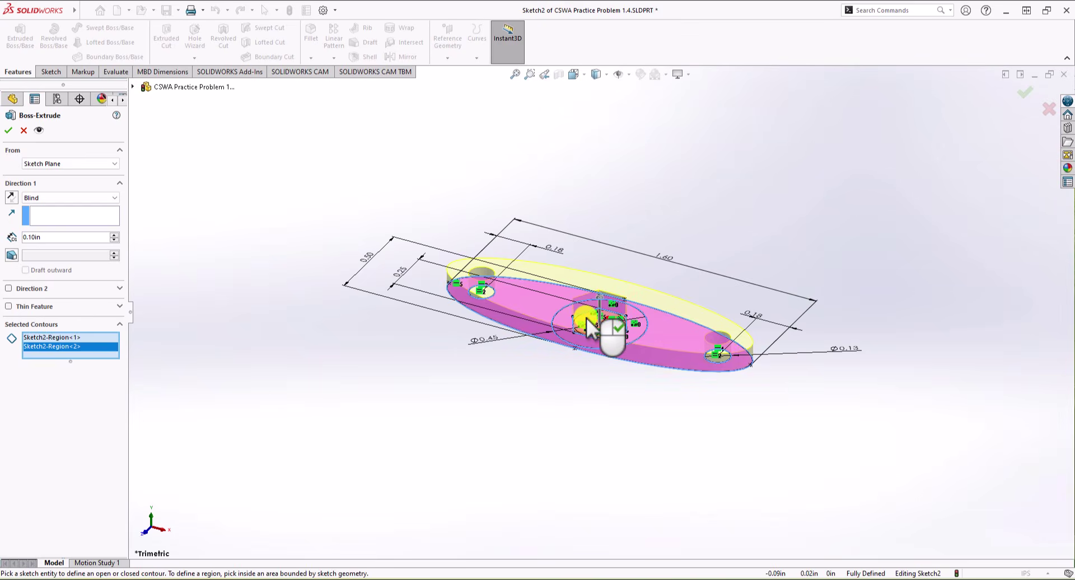
click(586, 318)
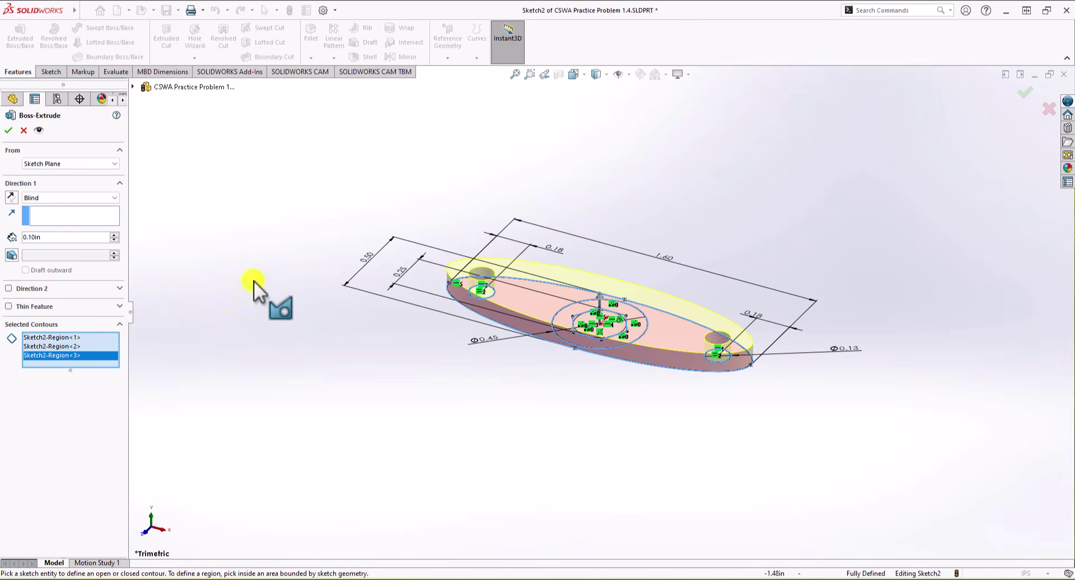
click(23, 237)
text(5)
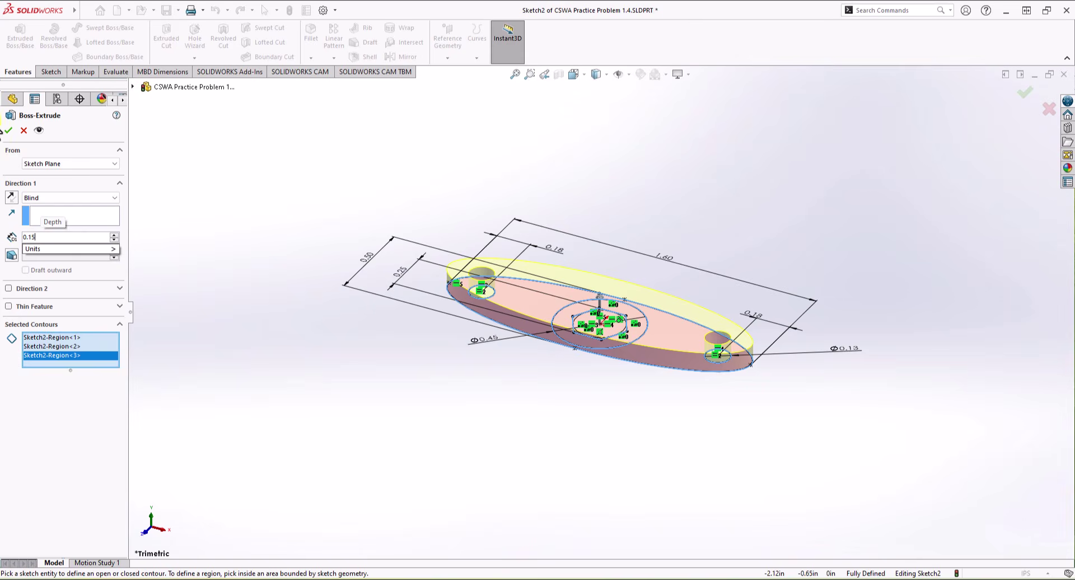
key(Return)
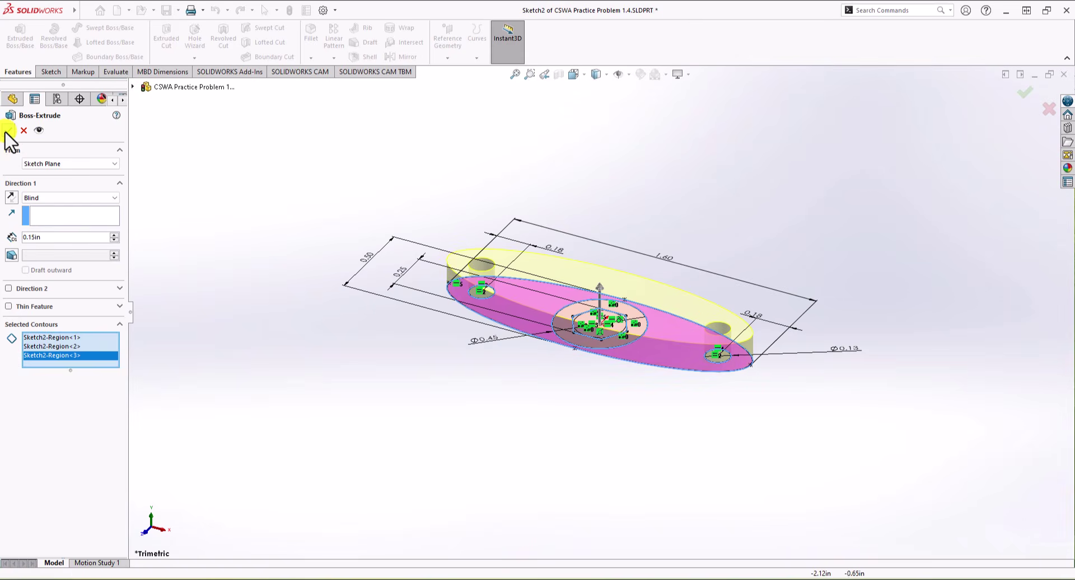
click(8, 131)
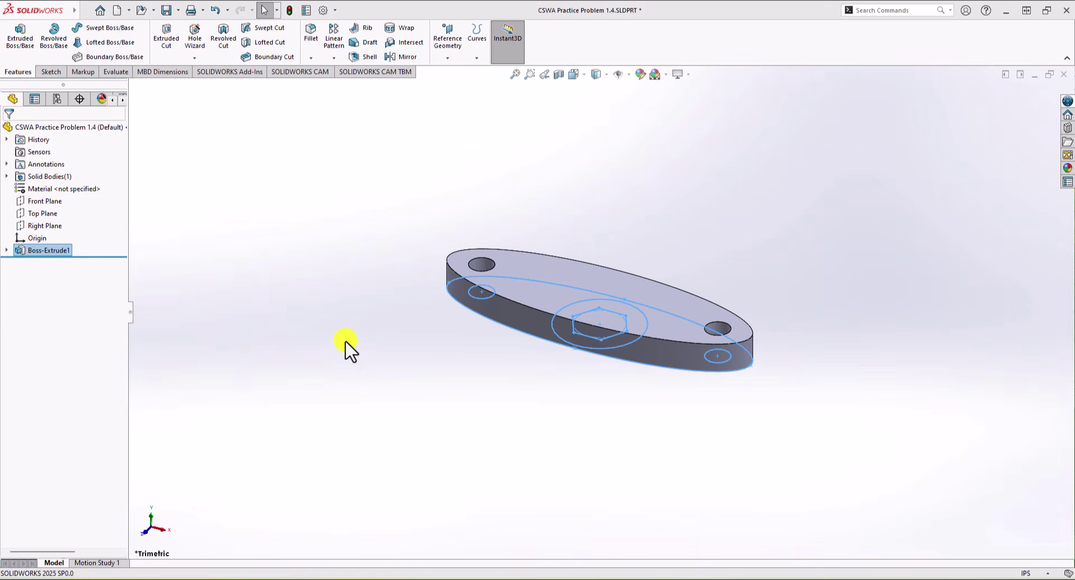
Extrude Sketch2's two central regions by 0.30in to form the short cylindrical boss
click(12, 38)
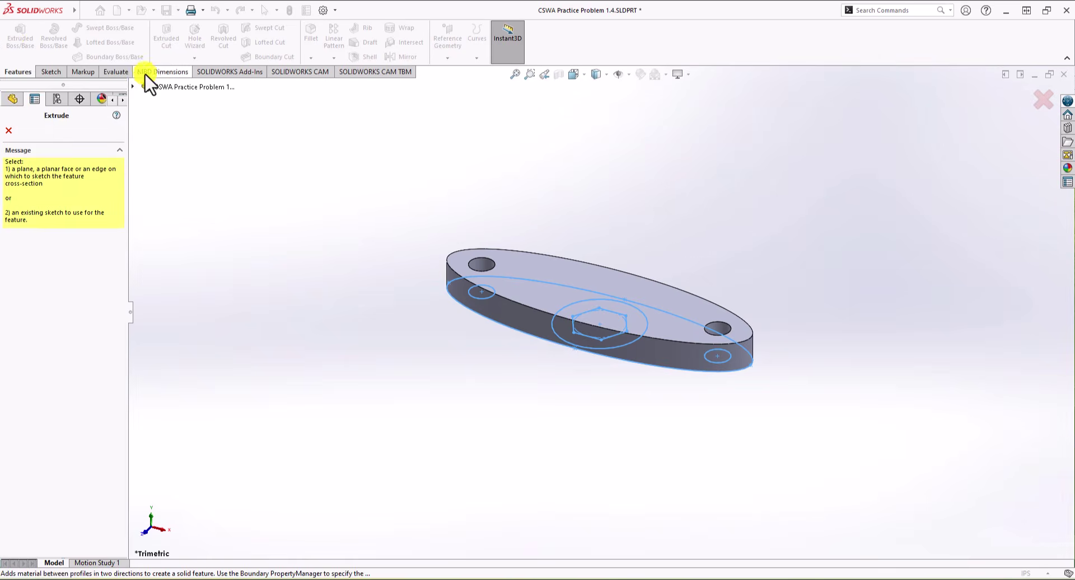
click(132, 86)
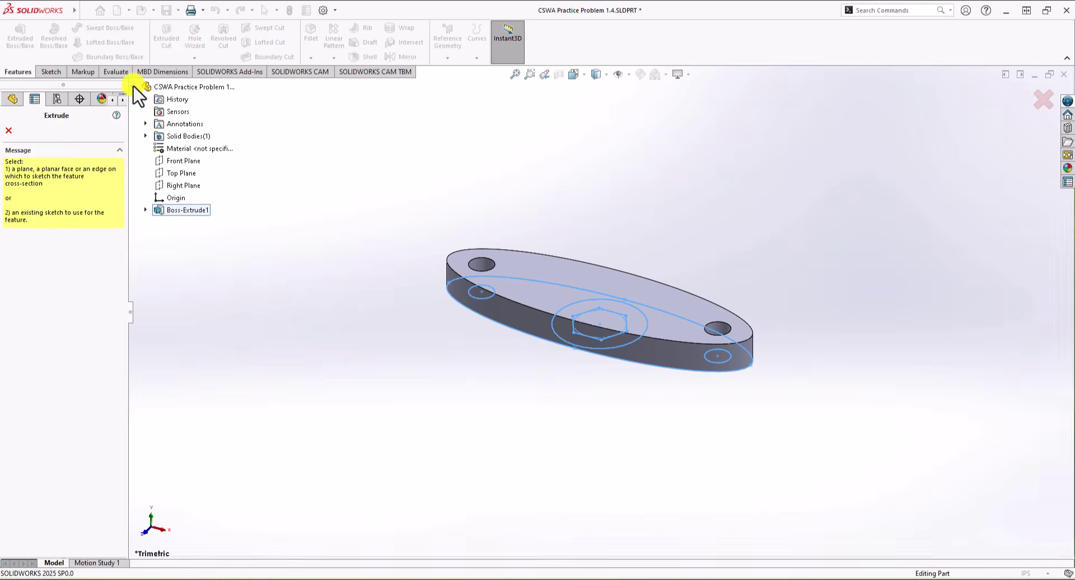
click(145, 210)
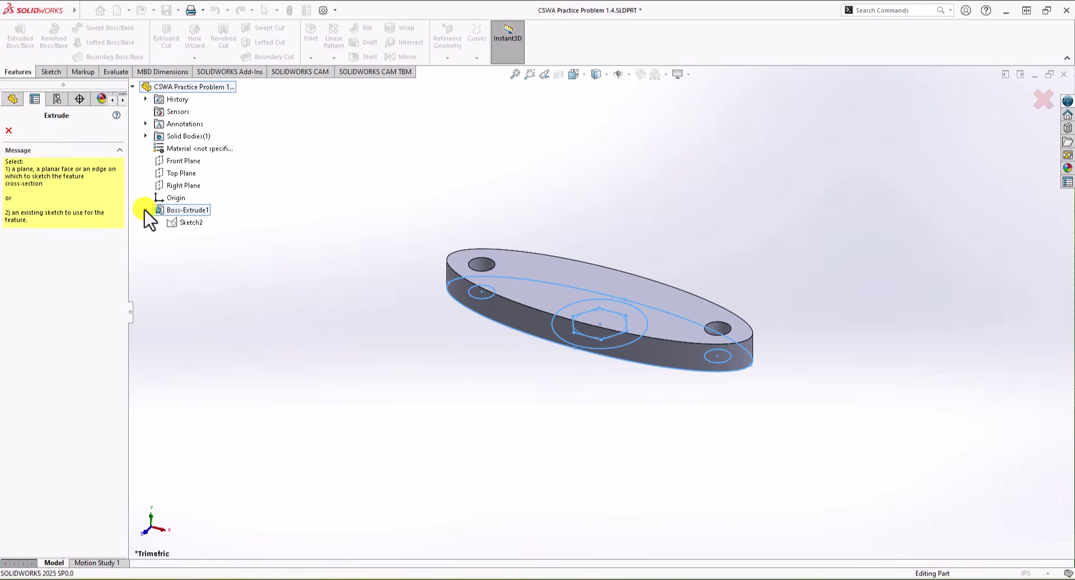
click(180, 222)
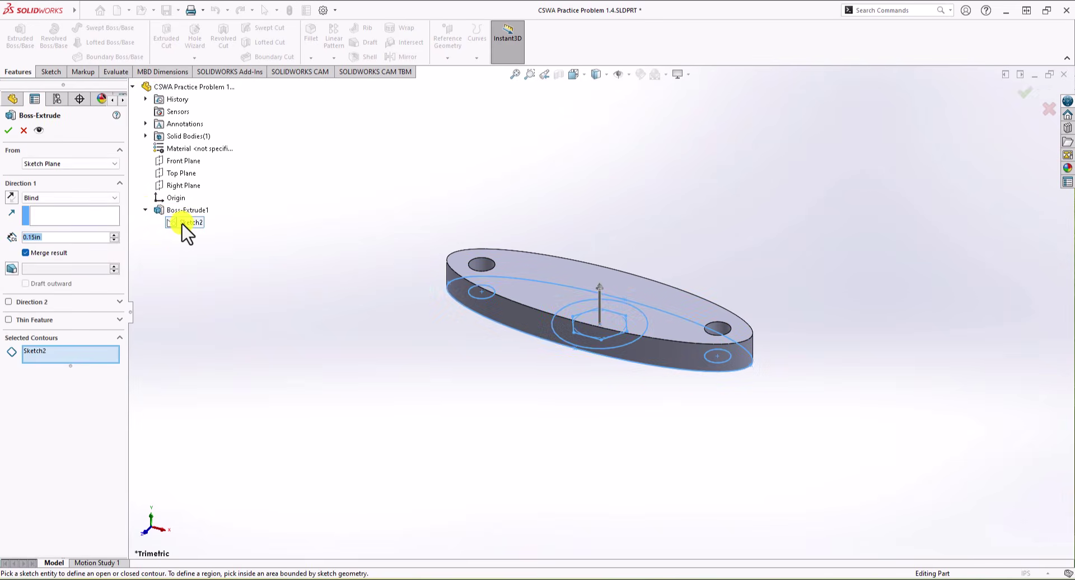
click(585, 306)
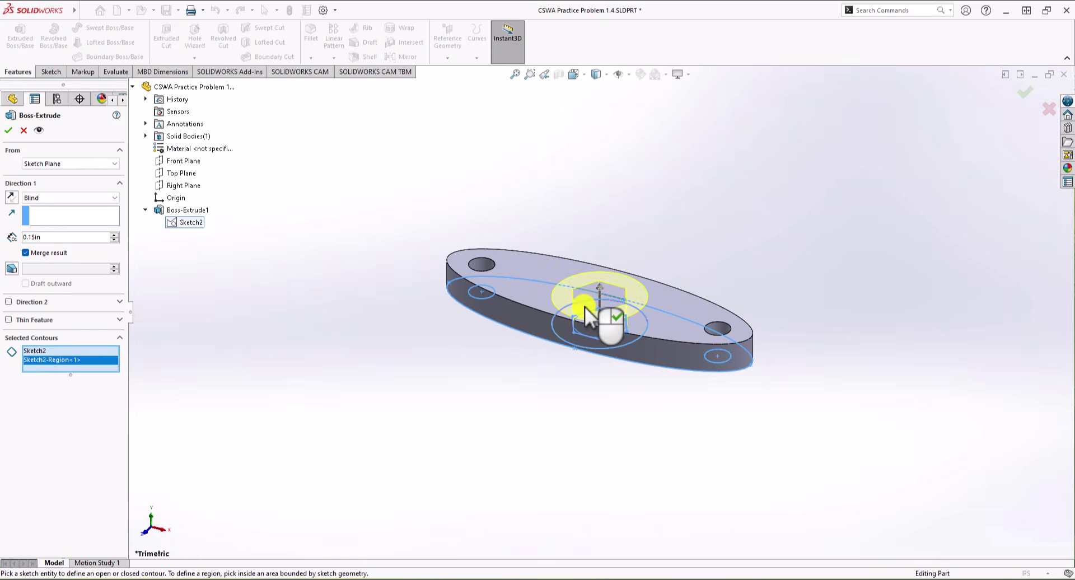
click(619, 323)
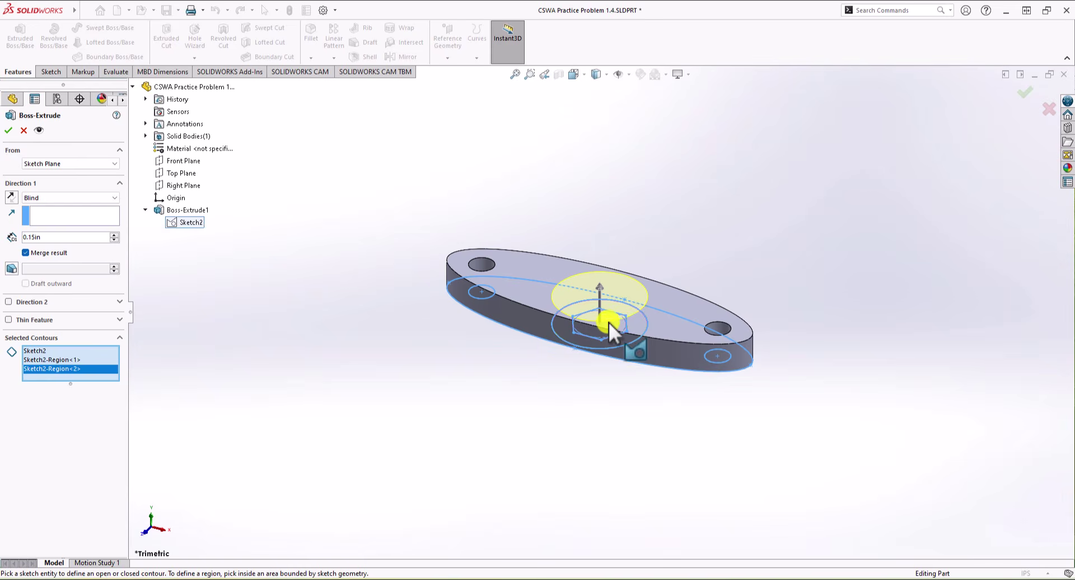
click(52, 239)
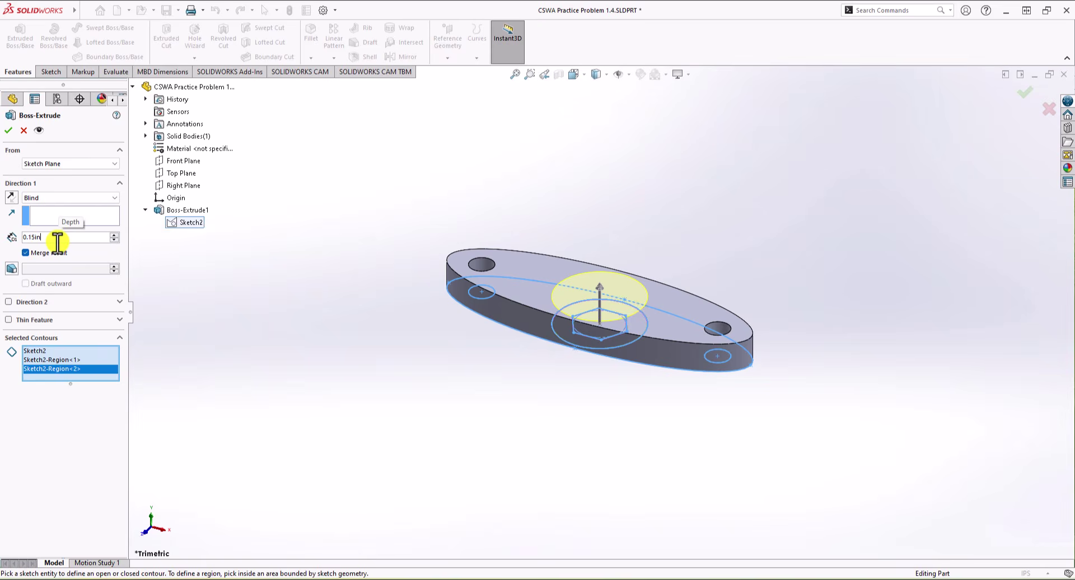
text(+0.)
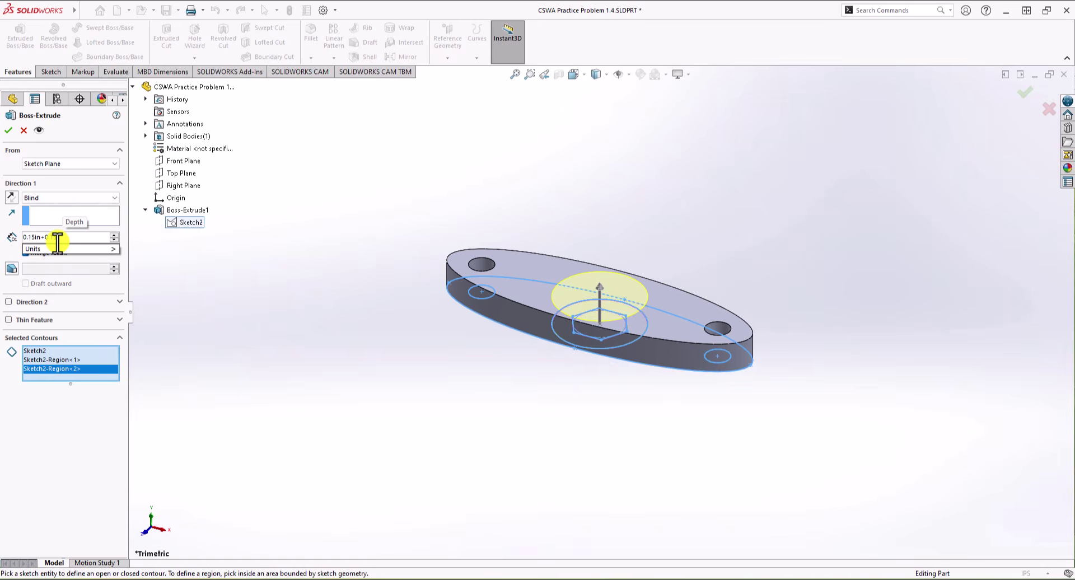
text(15)
key(Return)
key(Return)
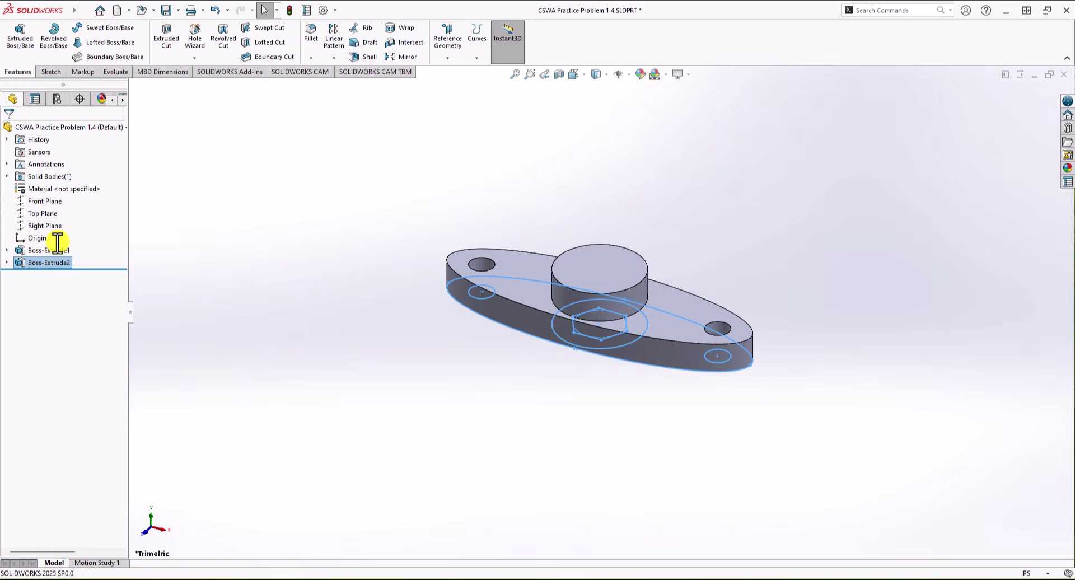
Extrude Sketch2's ring around the hexagon 0.45in Blind, starting from the plate's top face
click(191, 242)
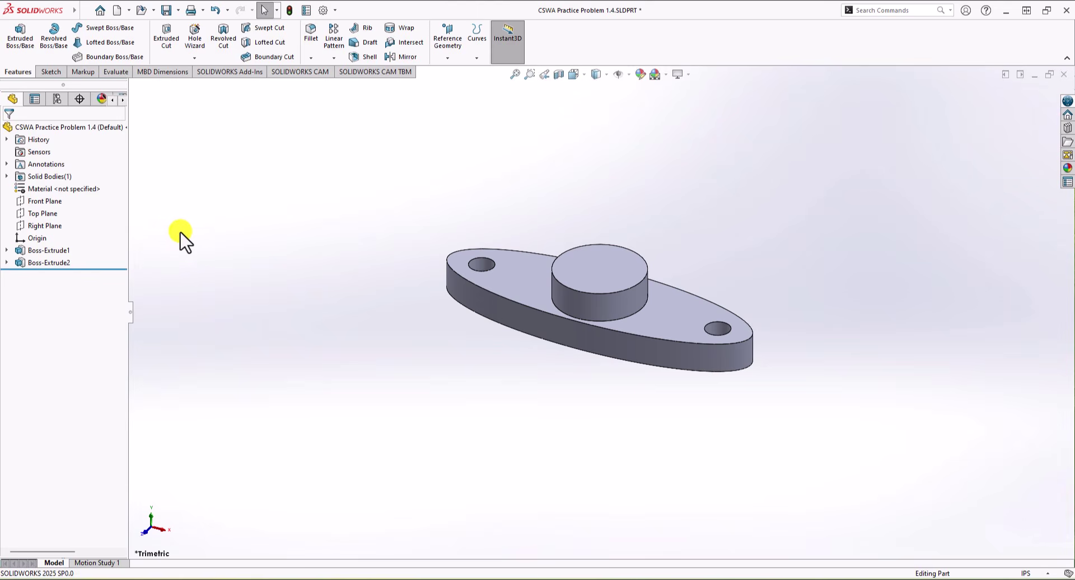
click(20, 44)
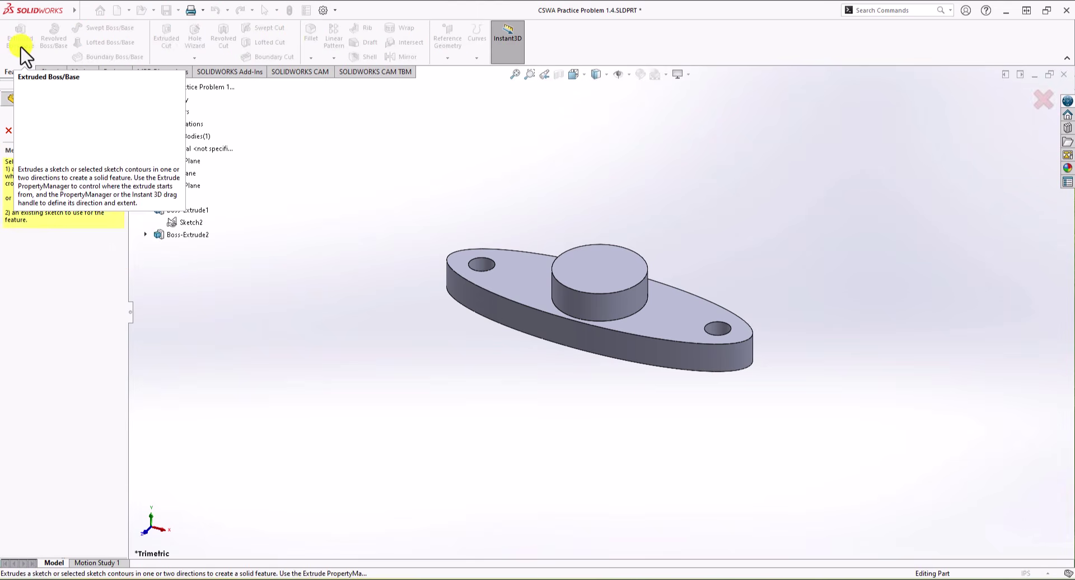
click(201, 226)
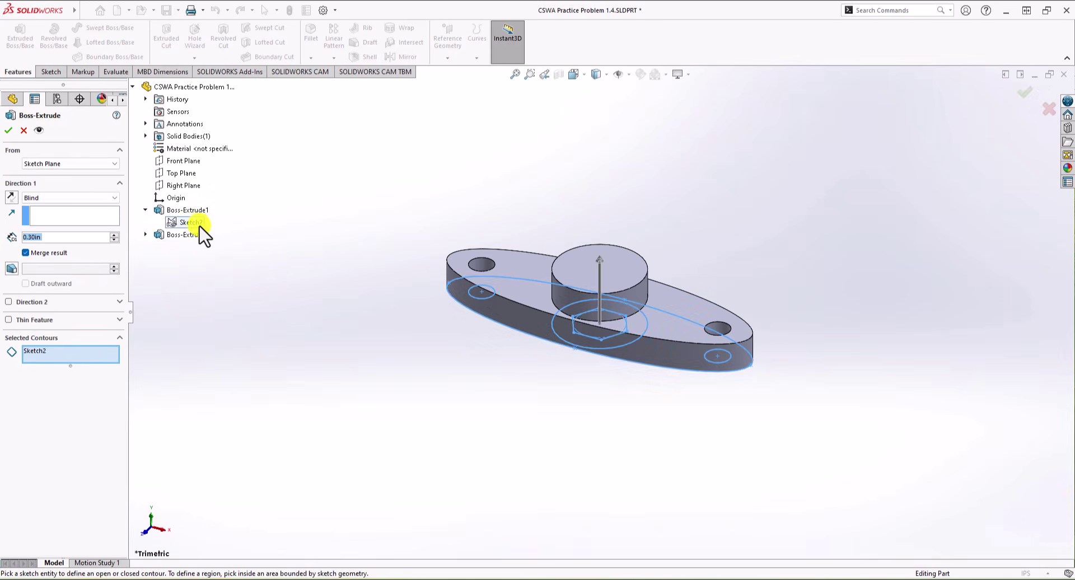
click(636, 324)
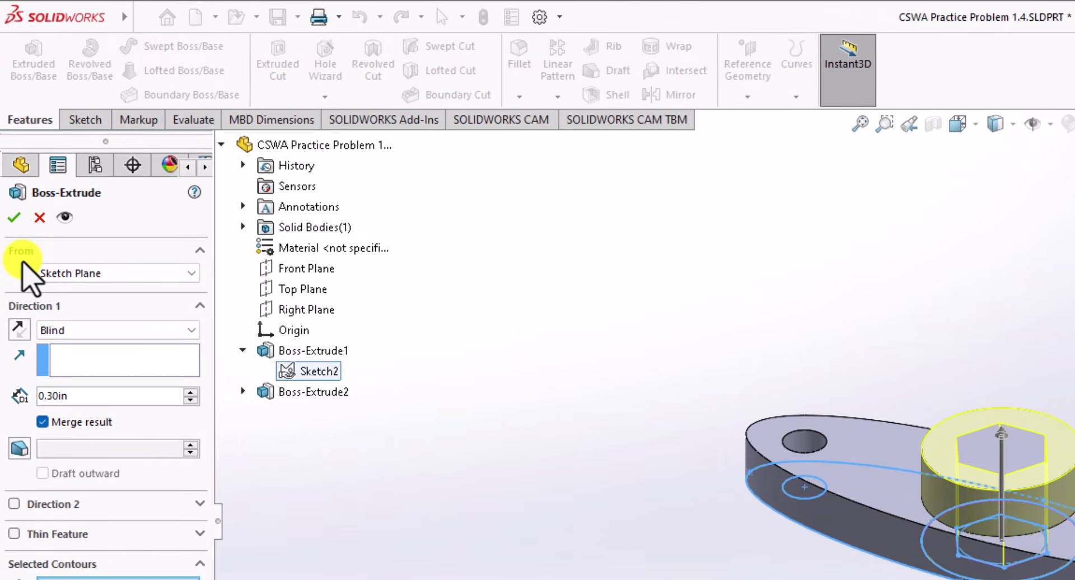
click(187, 273)
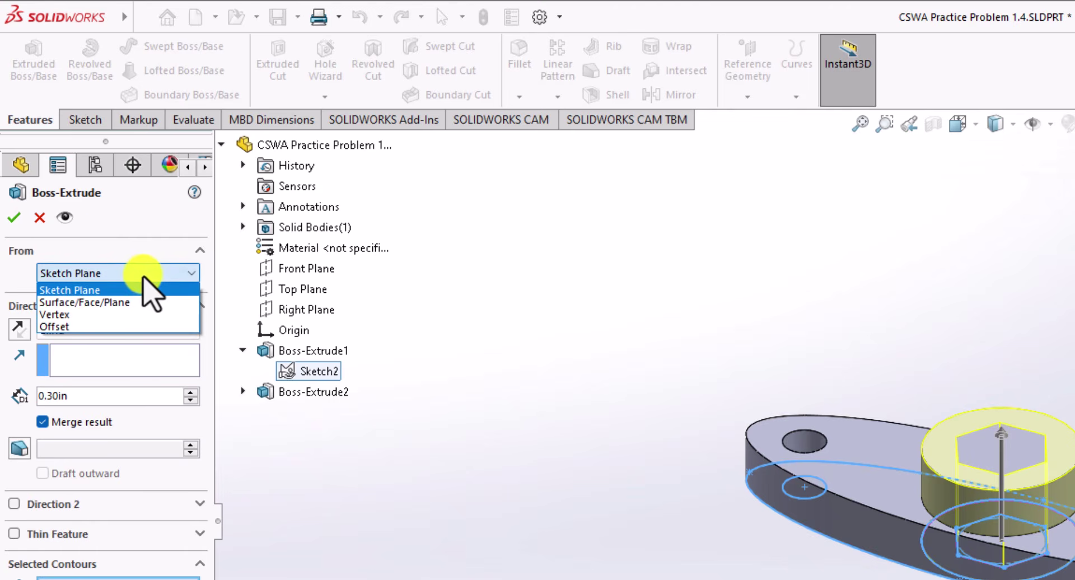
click(99, 305)
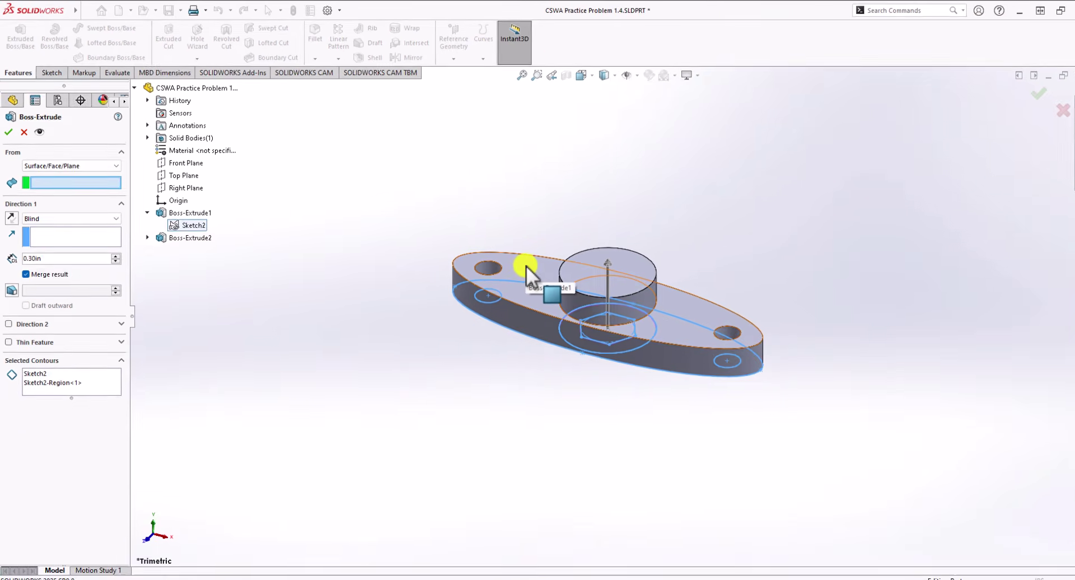
click(868, 440)
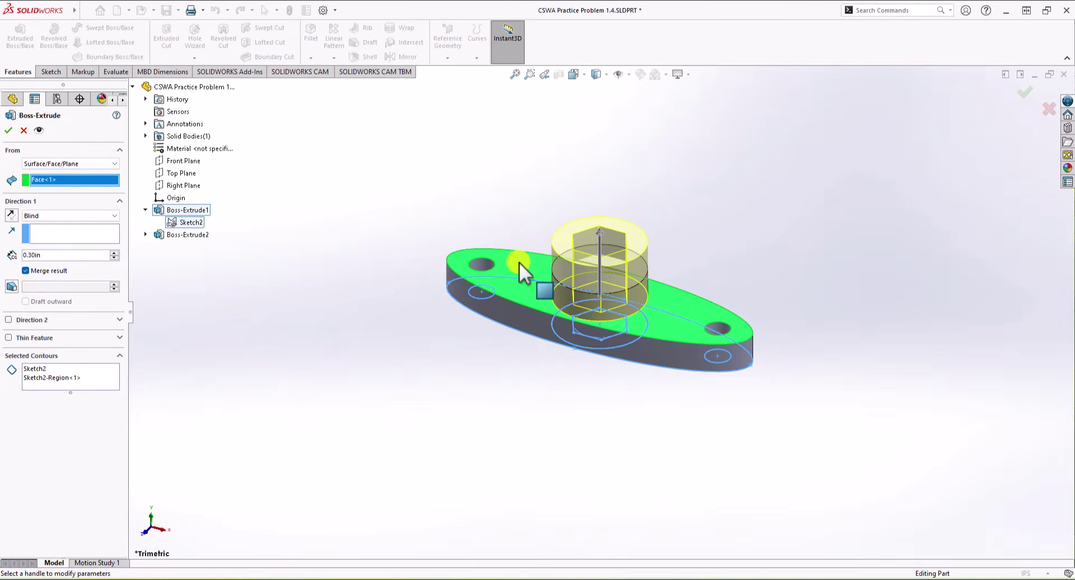
double_click(43, 255)
key(Delete)
text(0.45)
key(Return)
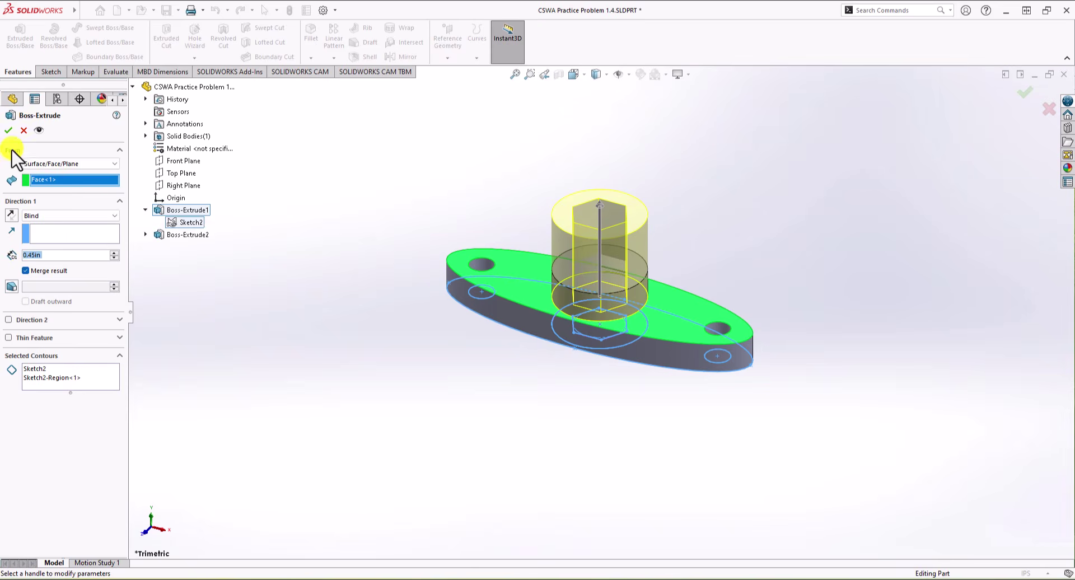
click(8, 130)
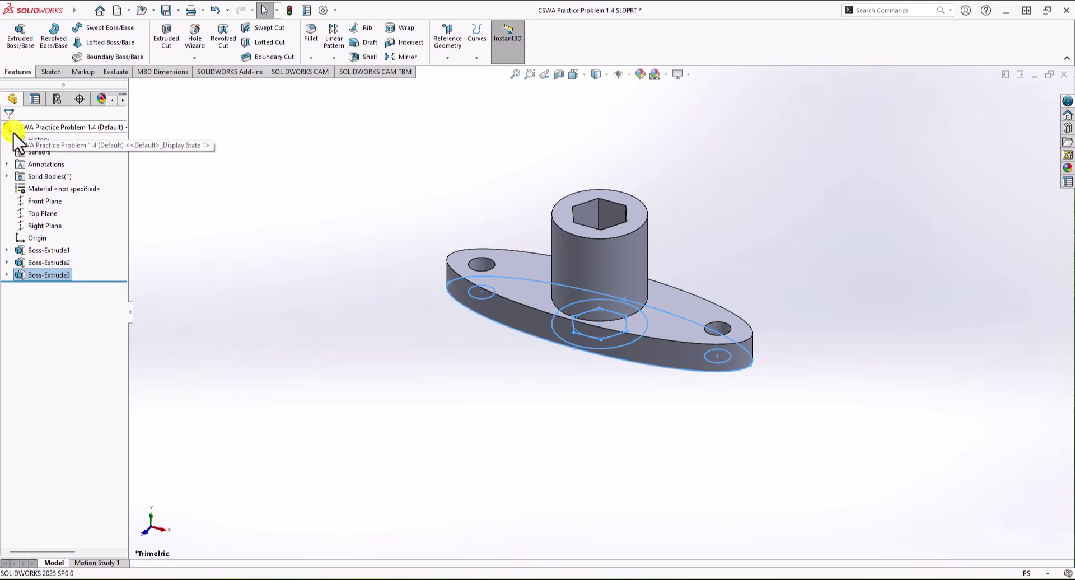
Cut the part with a Front Plane section view
click(276, 312)
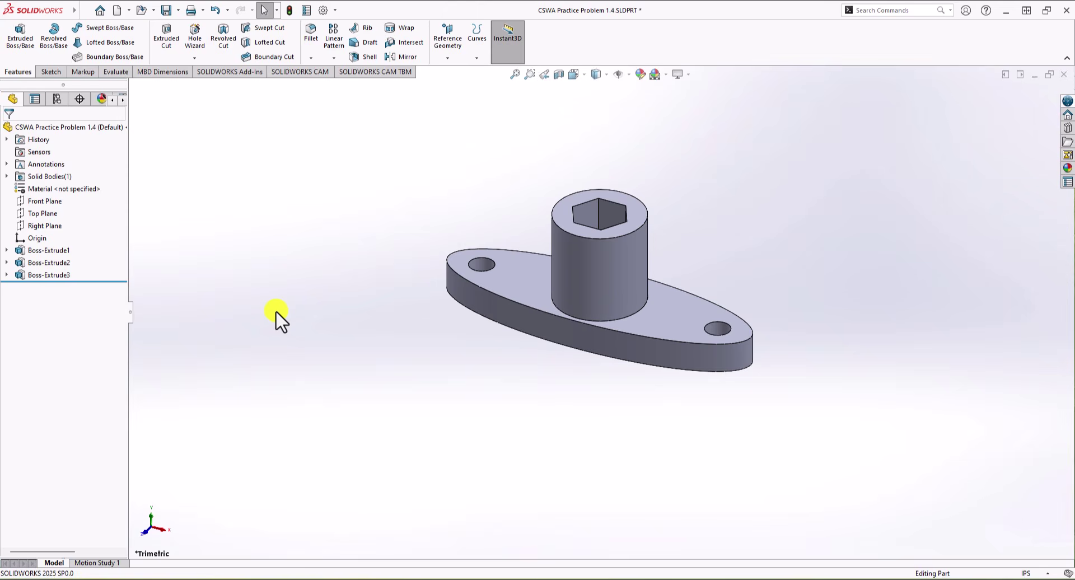
click(581, 77)
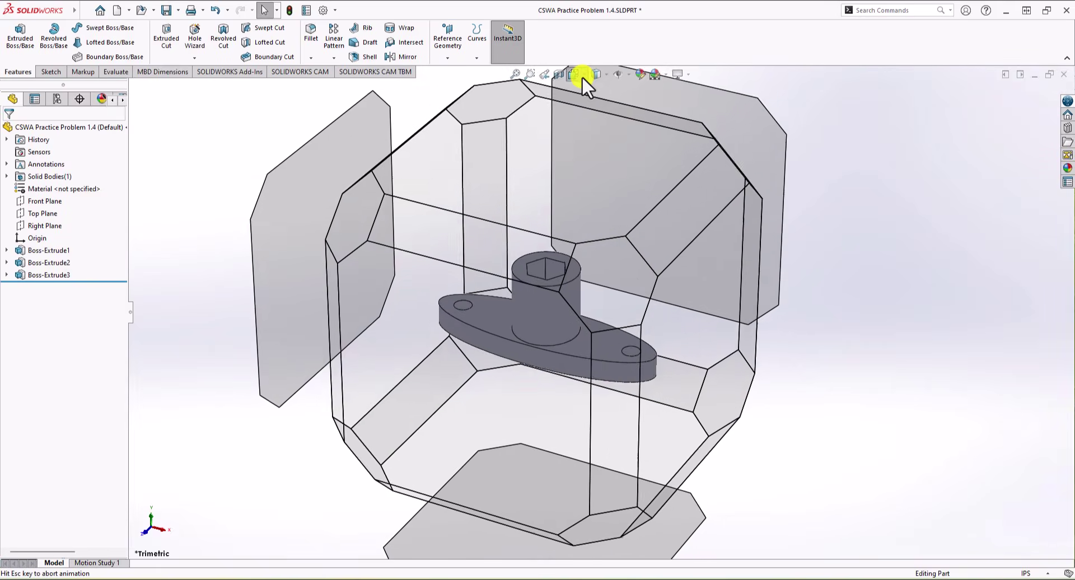
click(540, 140)
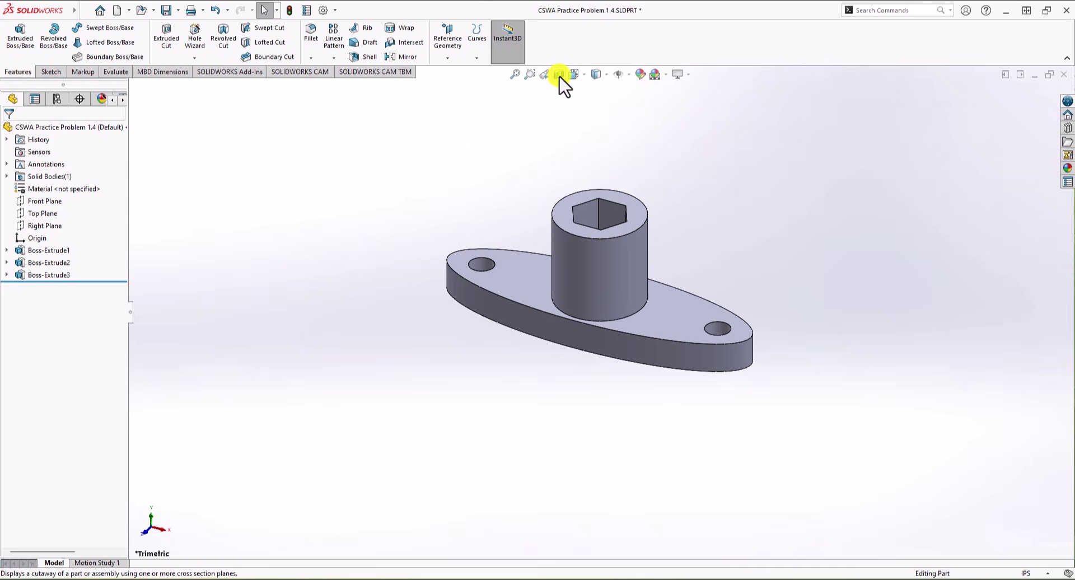
click(559, 75)
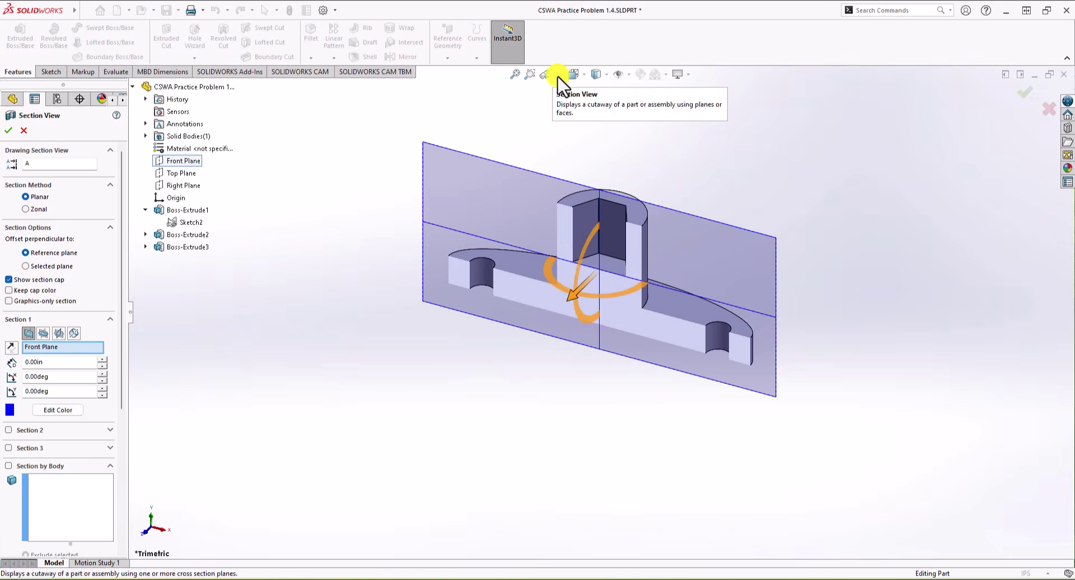
click(597, 75)
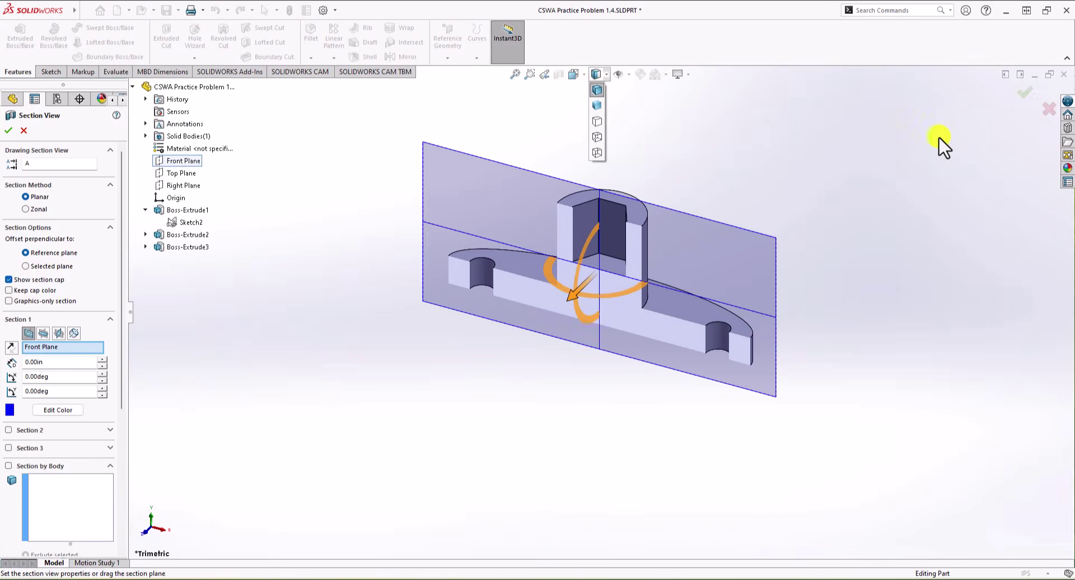
click(1024, 92)
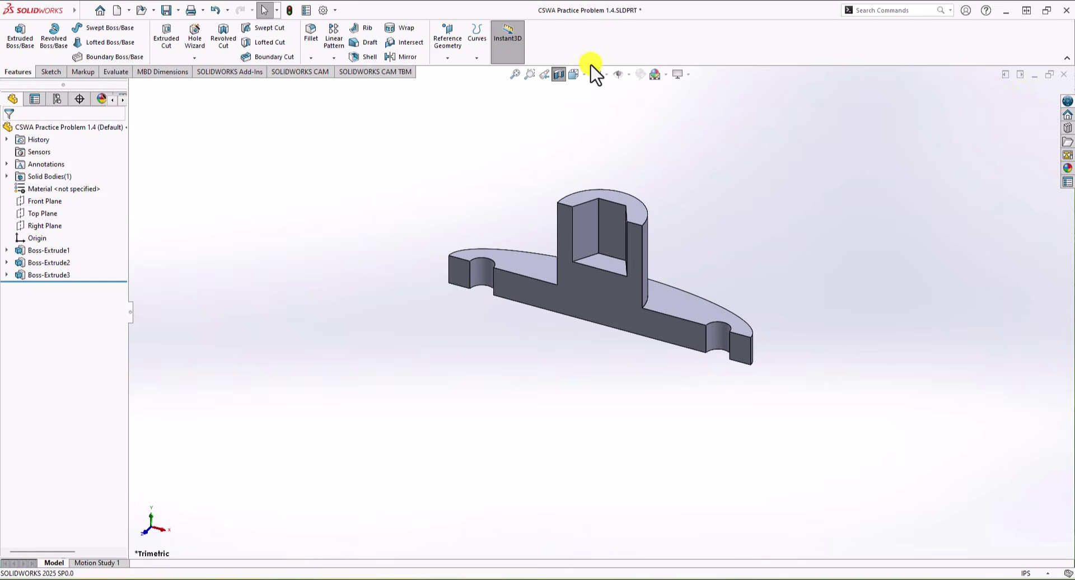
Inspect the sectioned socket and holes from the Front view, then turn the section off
click(573, 74)
click(417, 414)
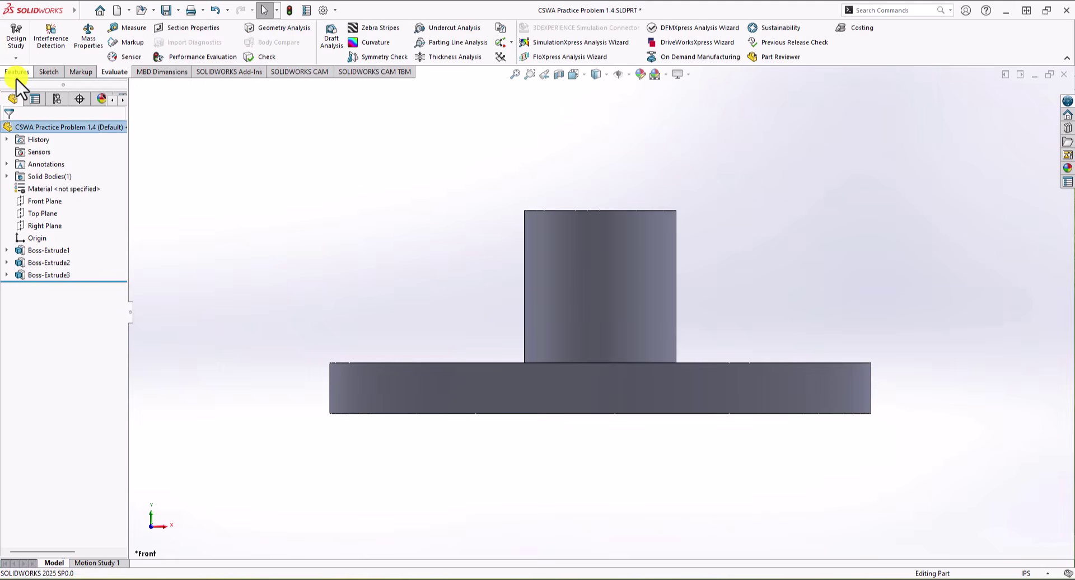
click(18, 73)
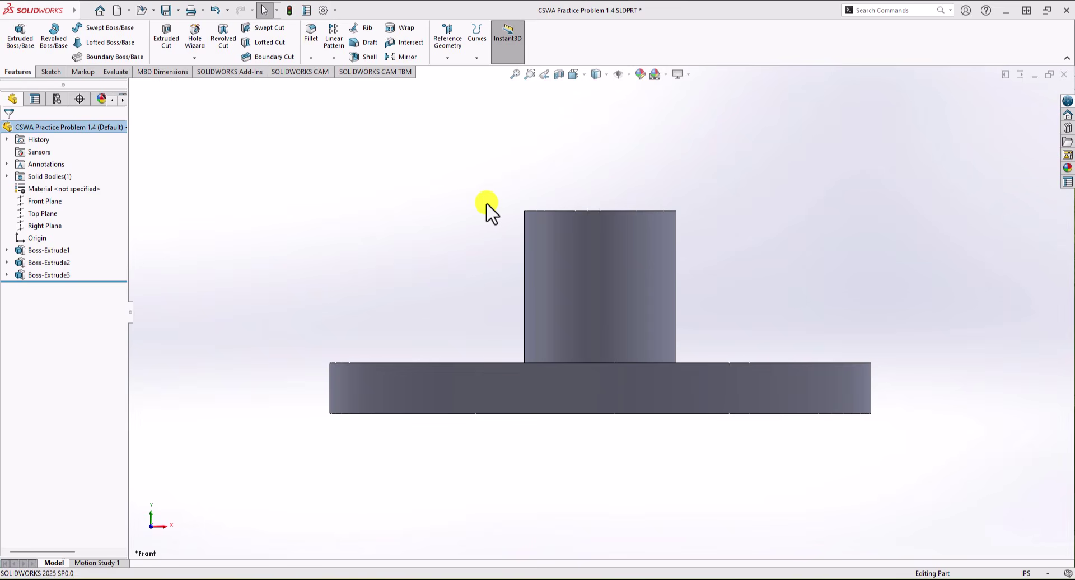
Check Mass Properties (0.01 lb mass, 0.15 in³ volume) and close the report
click(120, 74)
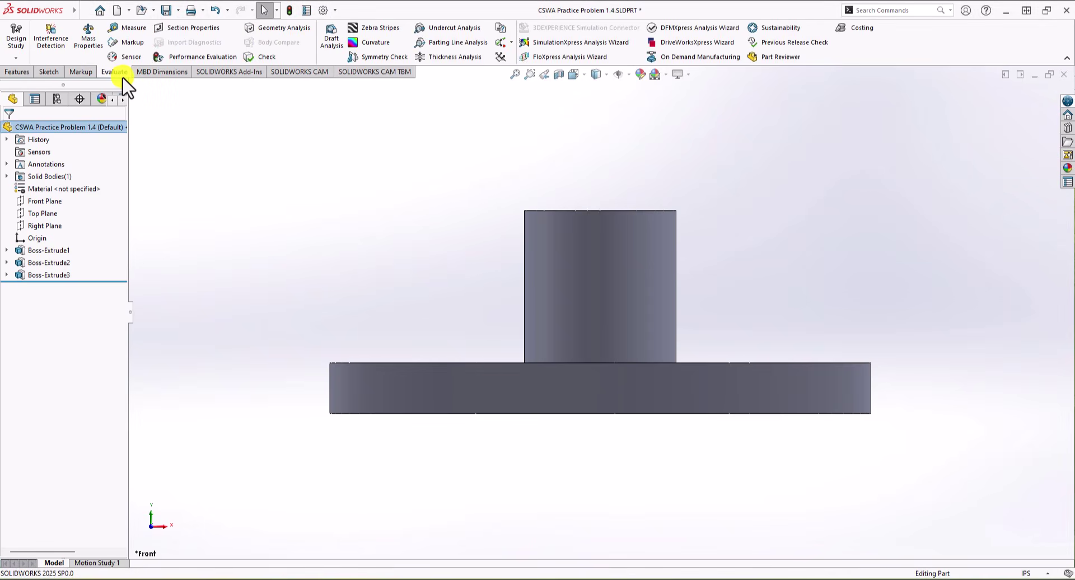
click(99, 49)
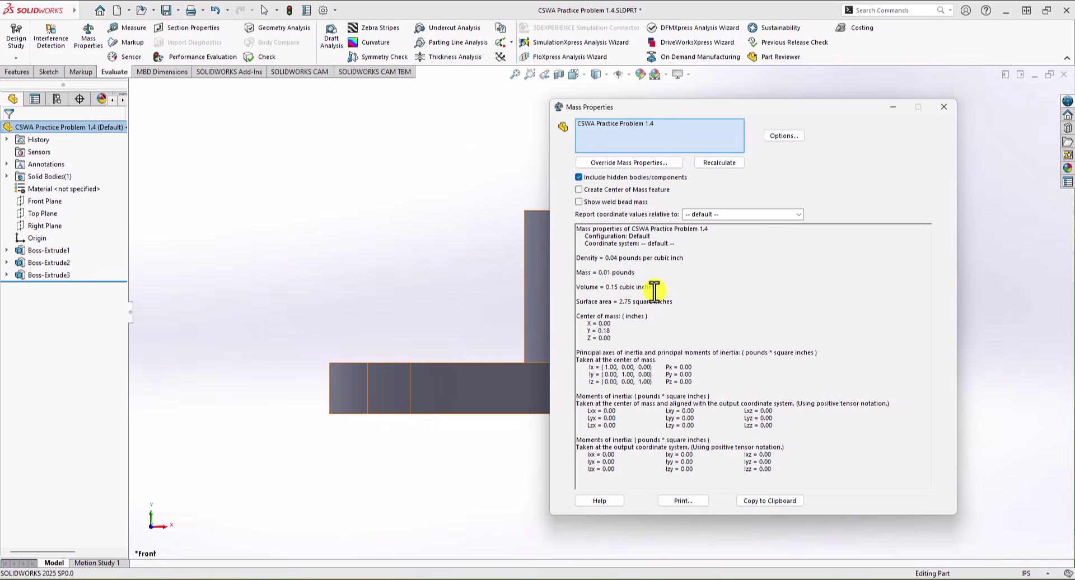
click(944, 106)
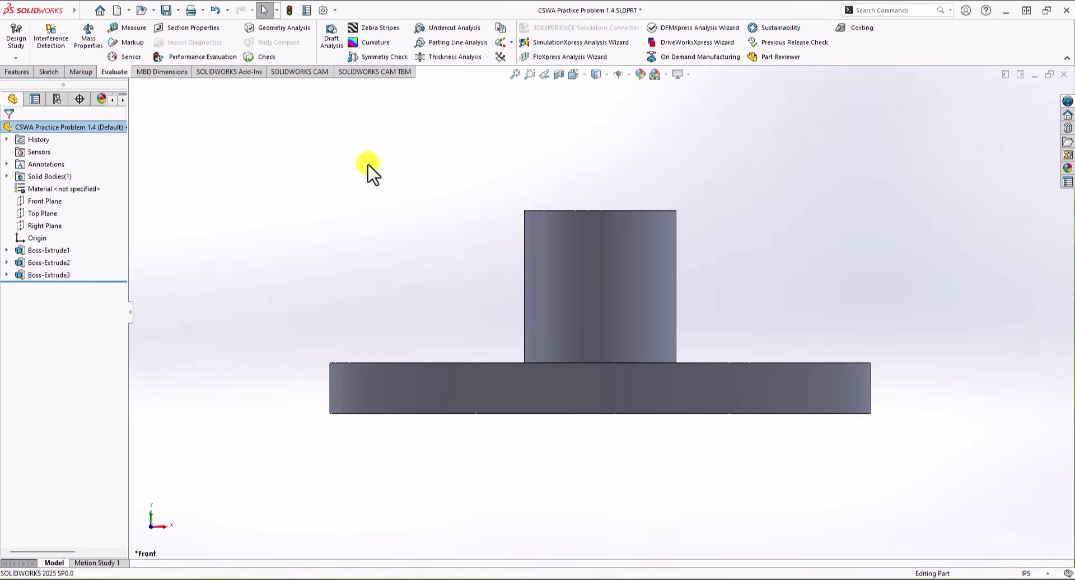